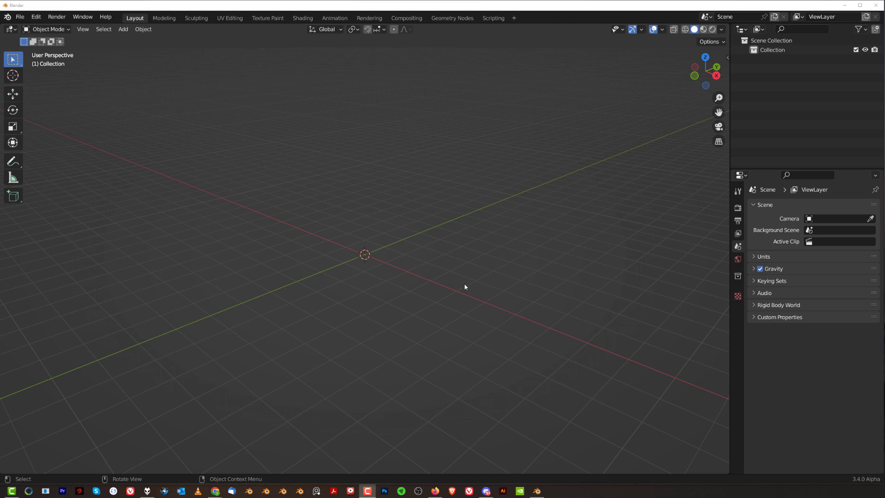
Step: Check the DECALmachine pie, then open the DECALmachine preferences in a moved, enlarged window
key(d)
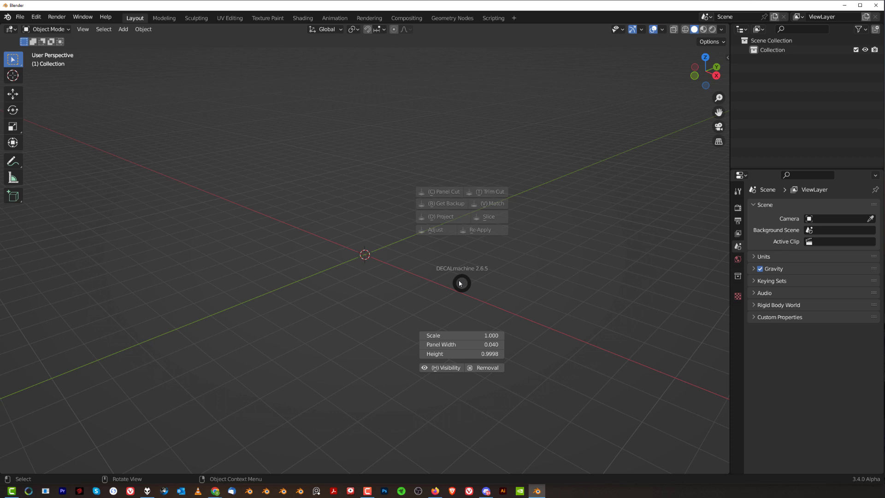
key(Escape)
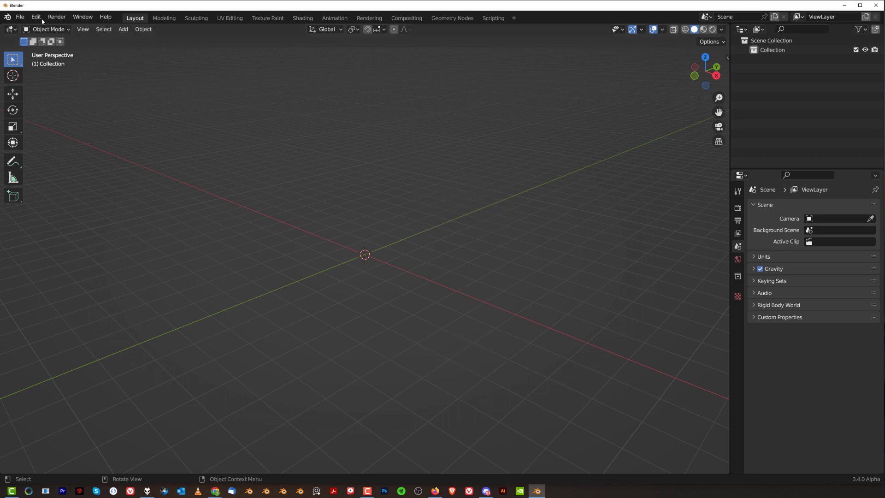
click(42, 18)
click(77, 148)
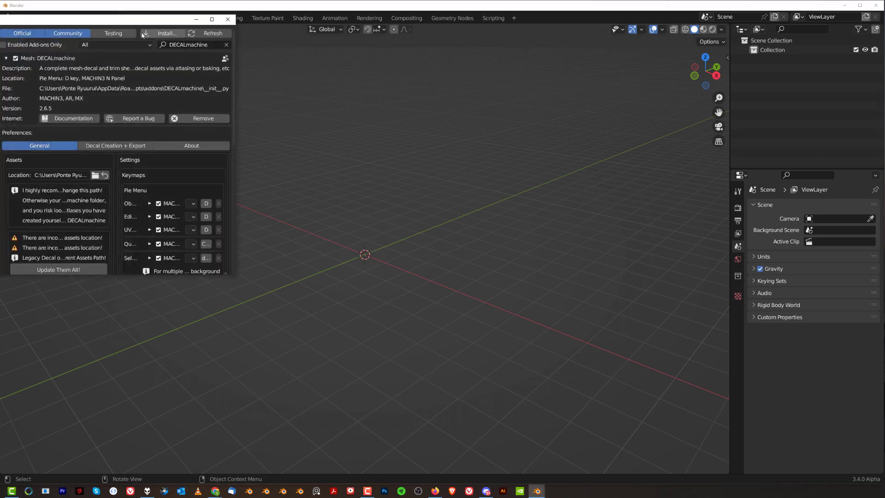
drag(143, 19, 297, 30)
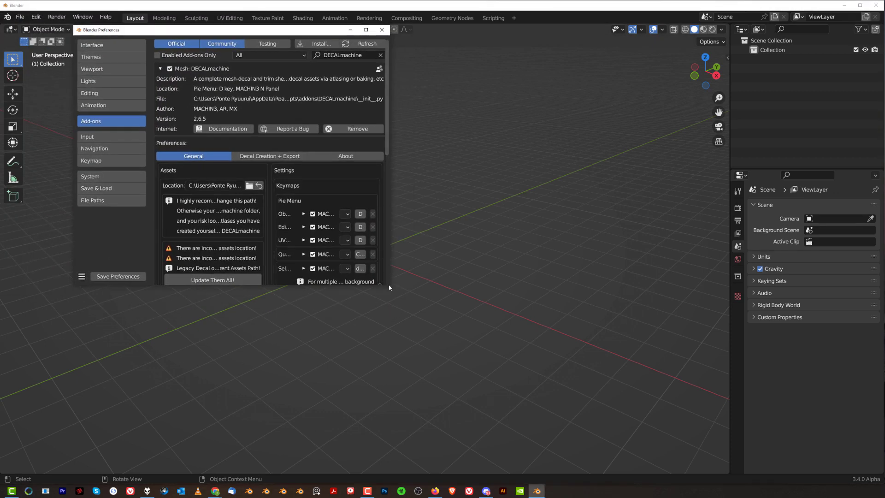
drag(390, 287, 805, 422)
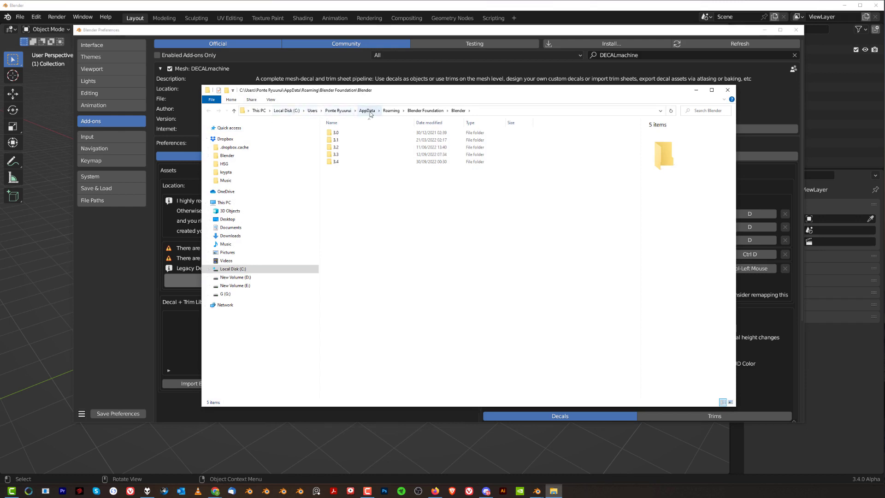
Step: Adjust File Explorer's view options so the full folder list is visible
click(272, 100)
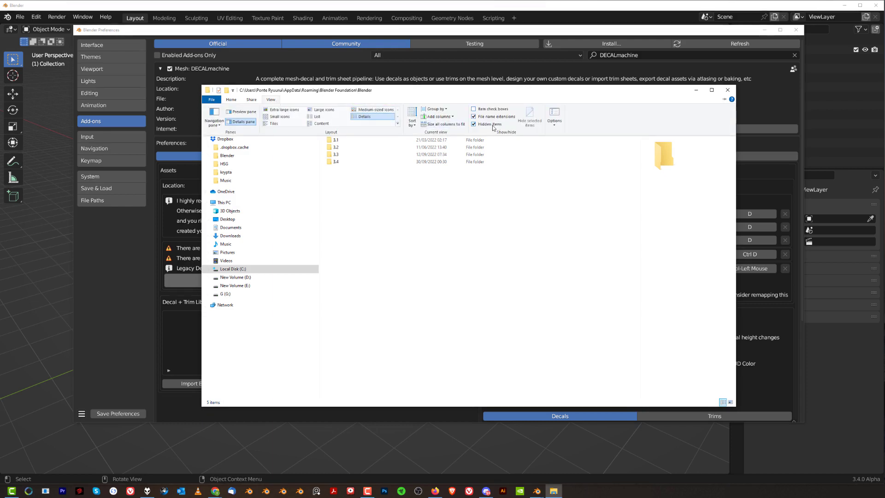
click(233, 100)
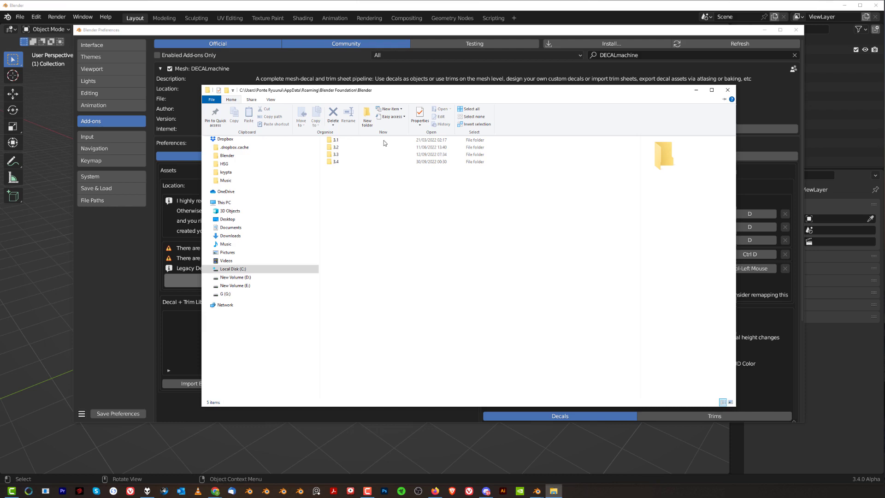
click(383, 190)
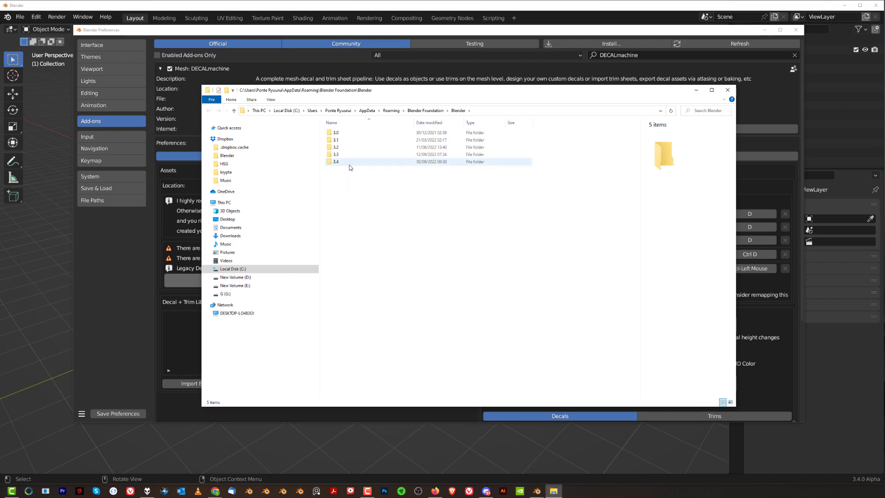
Step: Browse 3.4 > scripts > addons > DECALmachine > assets > Decals > Aircraft and select the .is21 file
double_click(351, 164)
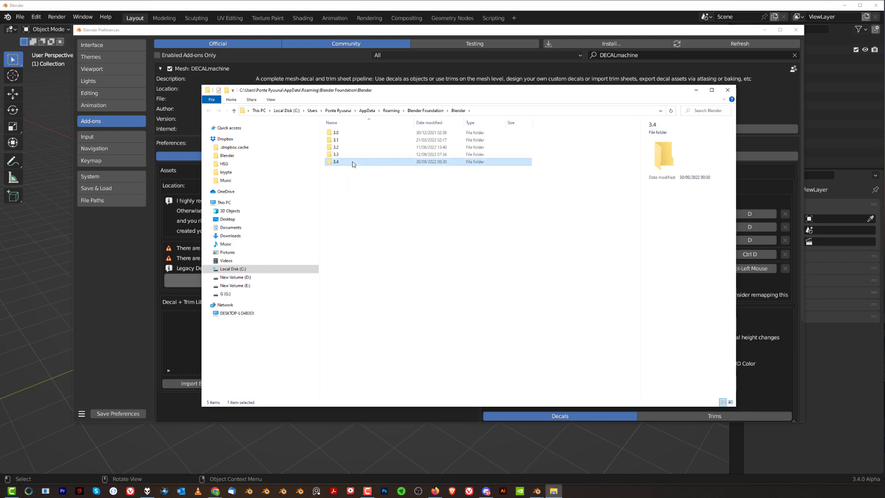
double_click(351, 140)
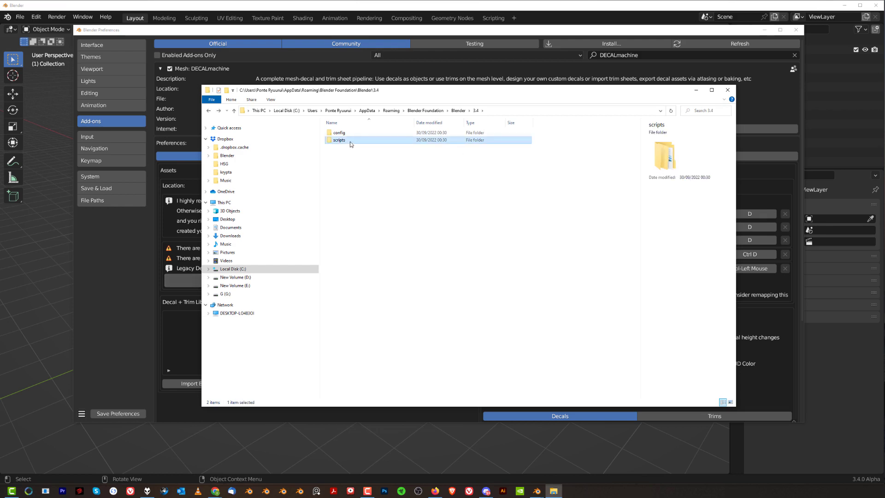
double_click(348, 134)
double_click(348, 134)
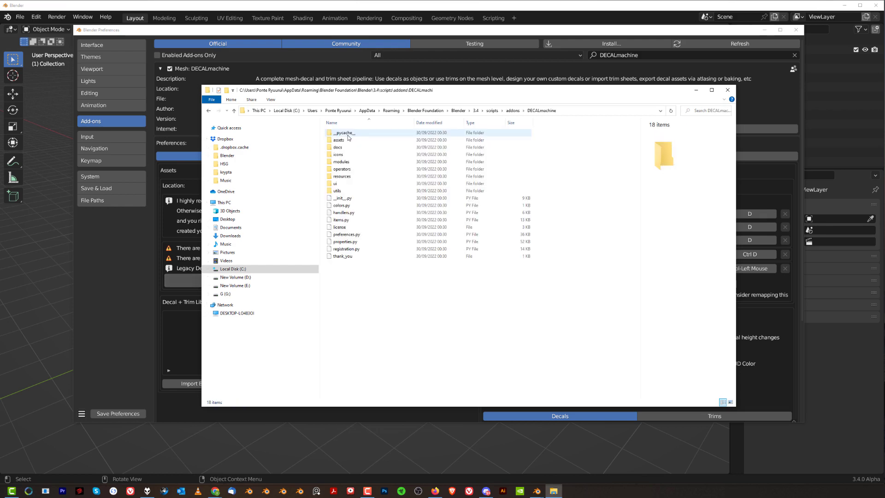
double_click(348, 140)
double_click(343, 147)
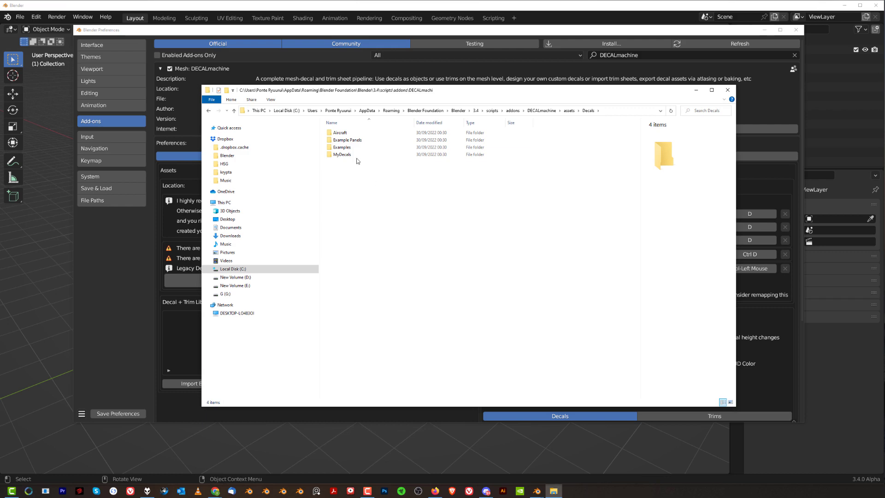
double_click(341, 132)
scroll(411, 227, down, 7)
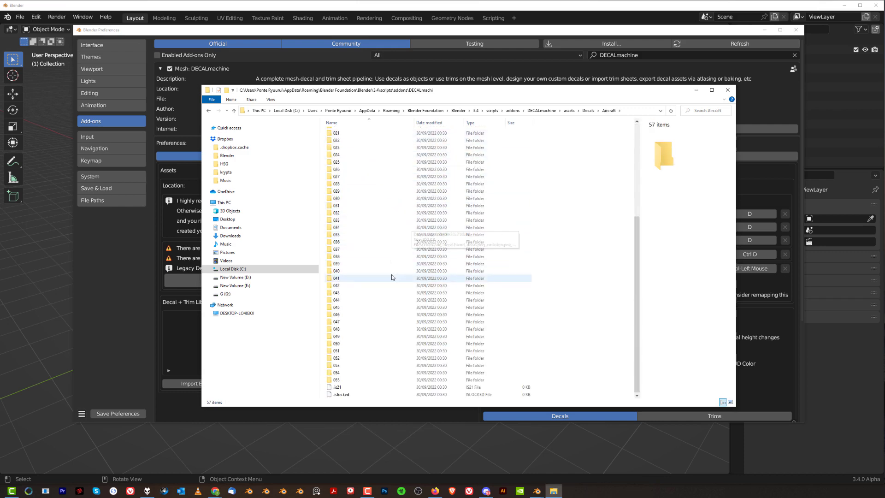
click(406, 387)
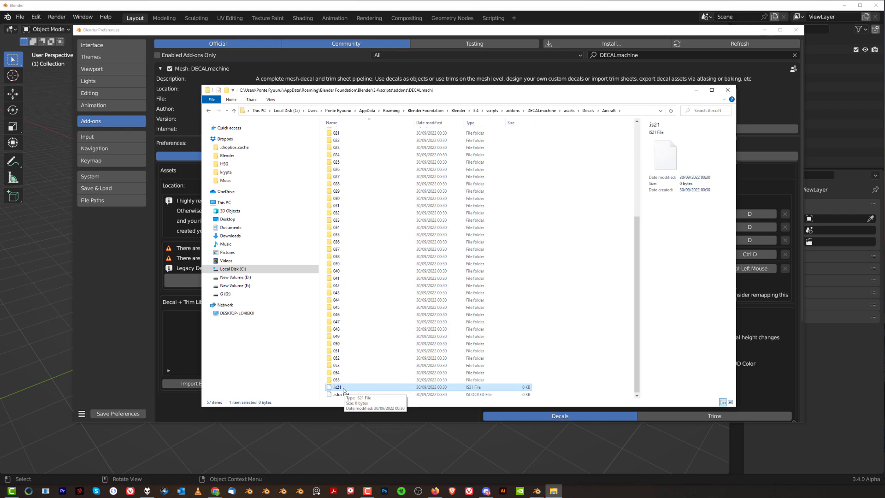
key(alt+Tab)
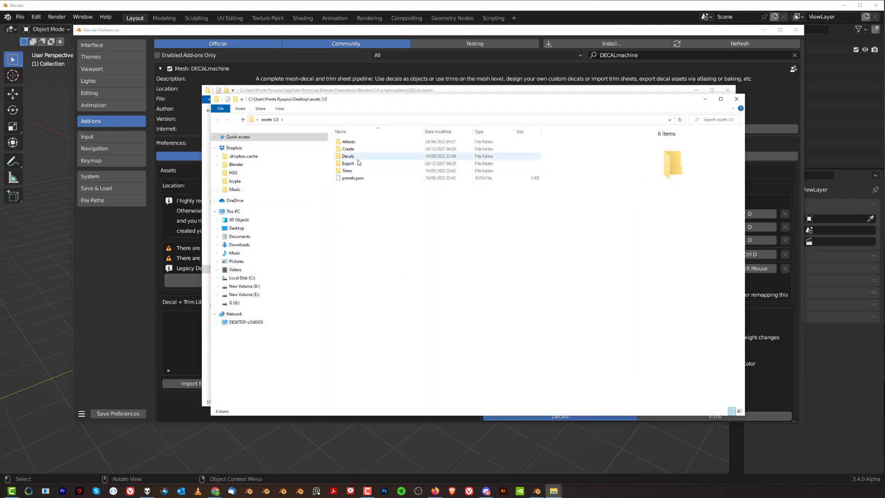
Step: In the old assets 3.0 window, open Decals > BB June 2022, select .is25, then close it
double_click(359, 156)
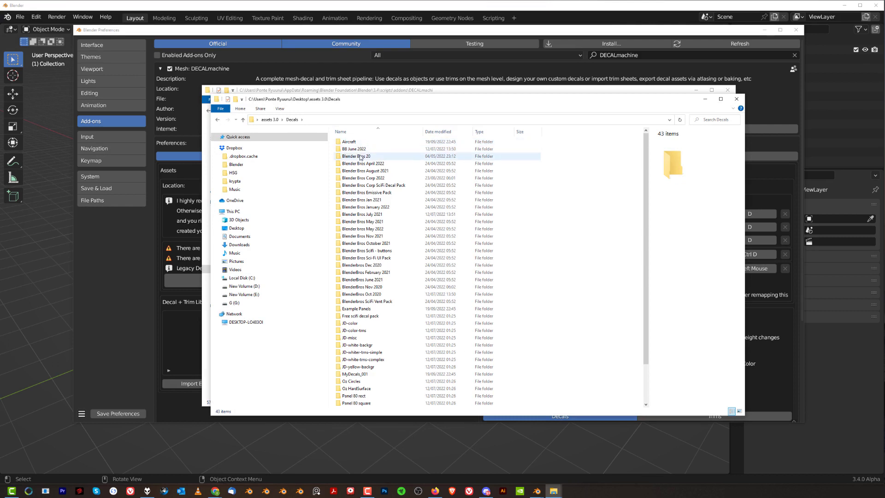
click(365, 149)
double_click(365, 150)
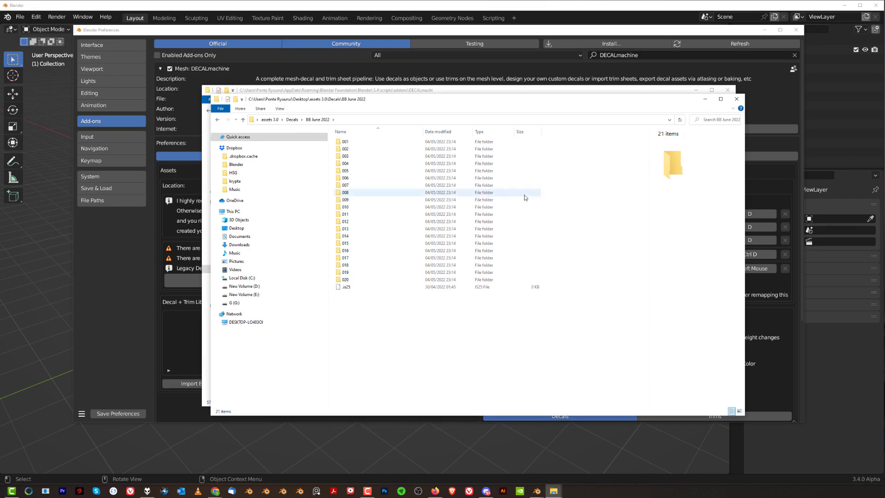
click(346, 288)
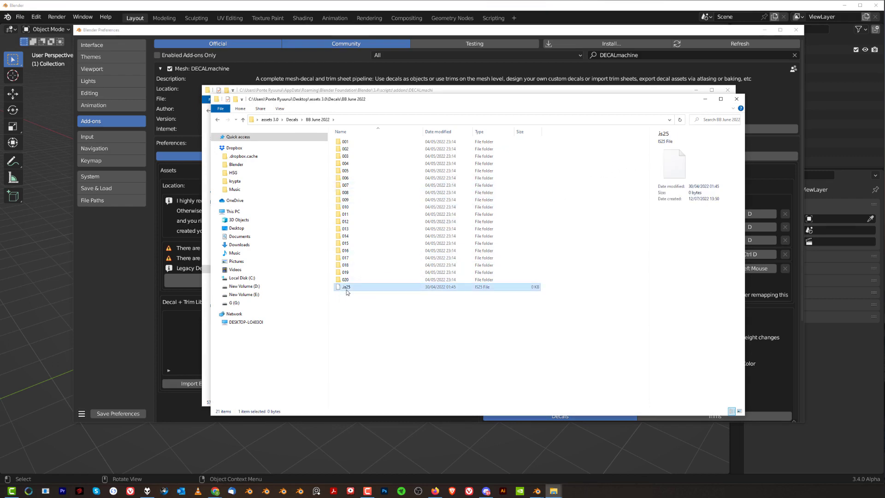
click(735, 101)
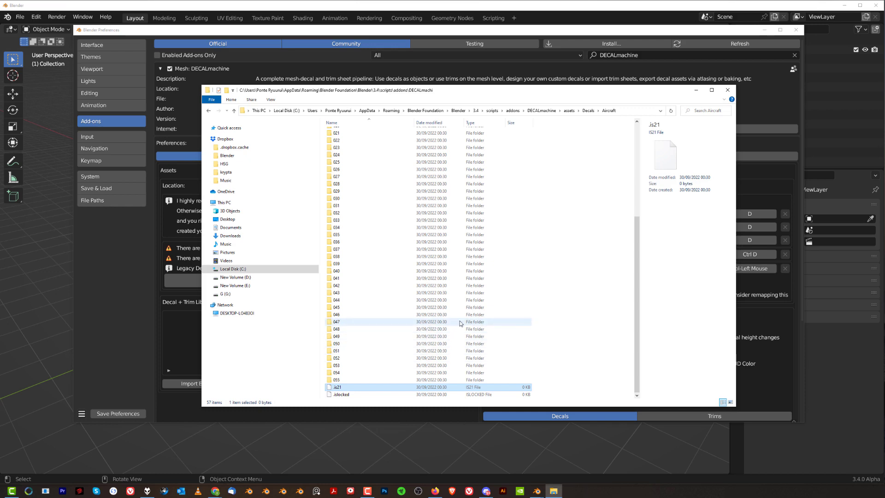
Step: Close the Aircraft folder window to reveal the DECALmachine incompatible-library warnings
click(723, 93)
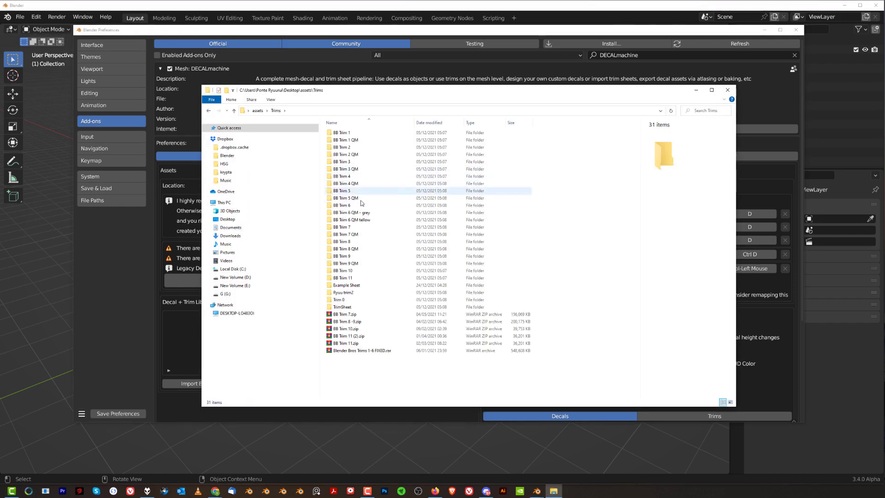
Step: Look through BB Trim 6 QM - grey and its grey maps folder, then close Explorer
double_click(362, 213)
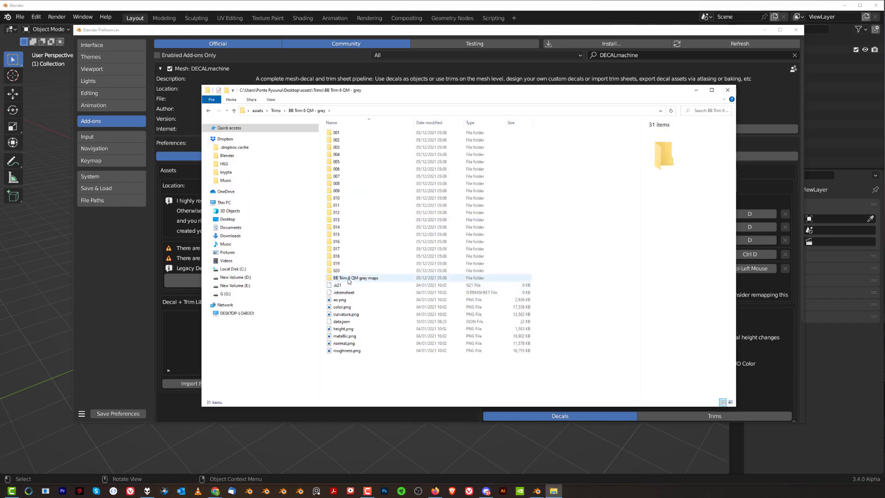
double_click(353, 278)
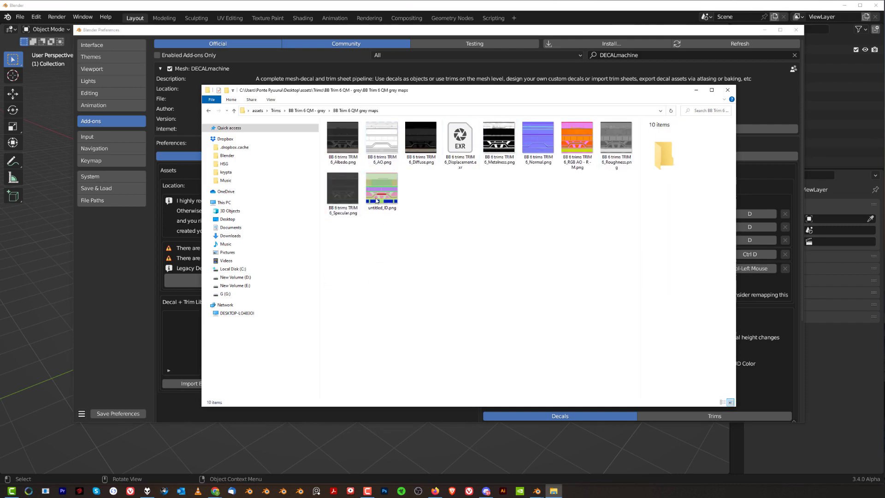
click(208, 111)
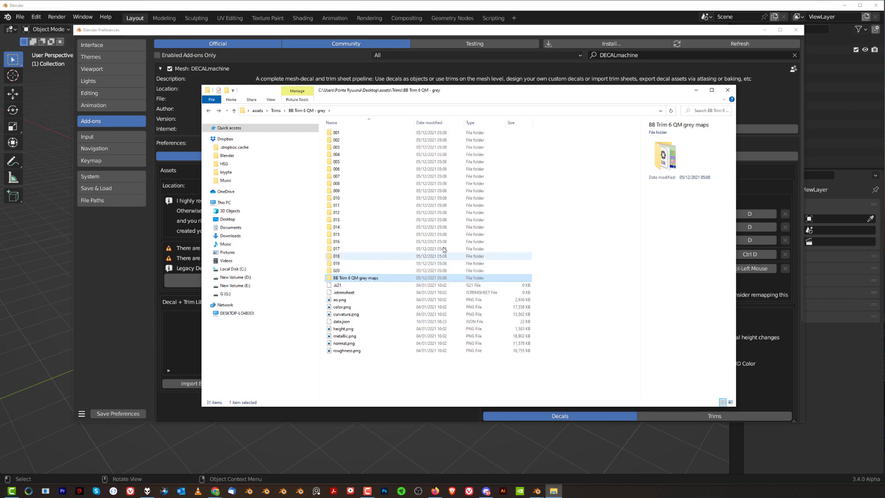
click(728, 90)
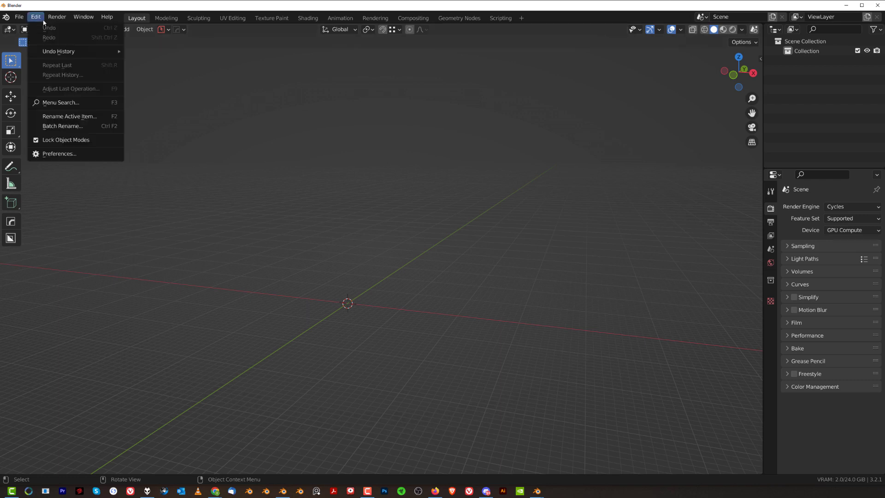
Step: Open Preferences, filter add-ons by 'dec', expand DECALmachine, and enlarge the window
click(86, 155)
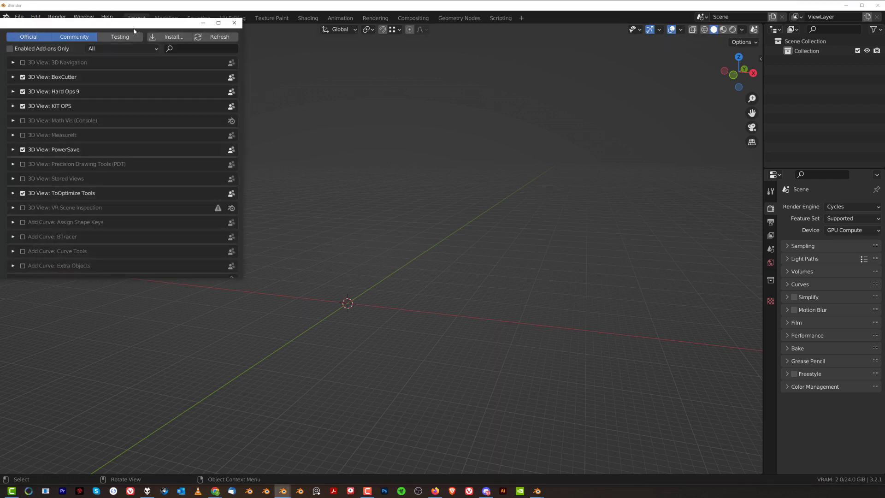
text(dec)
click(243, 94)
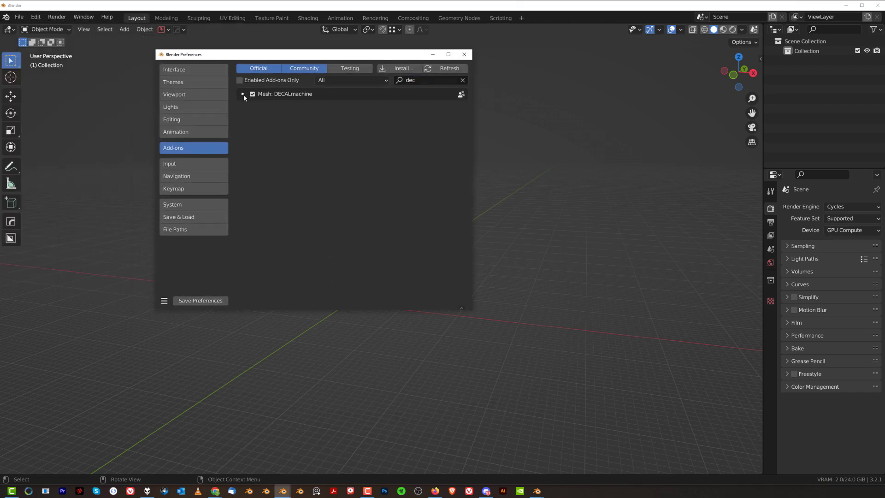
click(243, 94)
drag(472, 310, 867, 399)
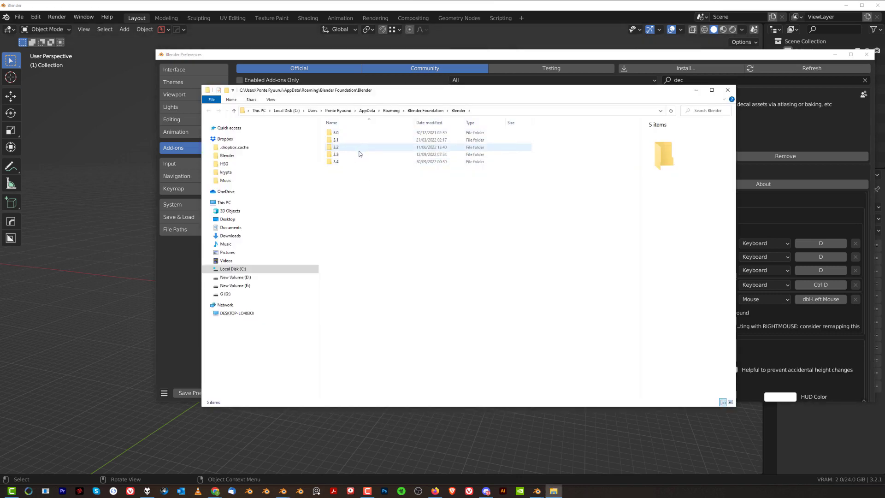
Step: Peek into the Blender 3.0 scripts folder, go back to the versions folder, and close Explorer
double_click(360, 133)
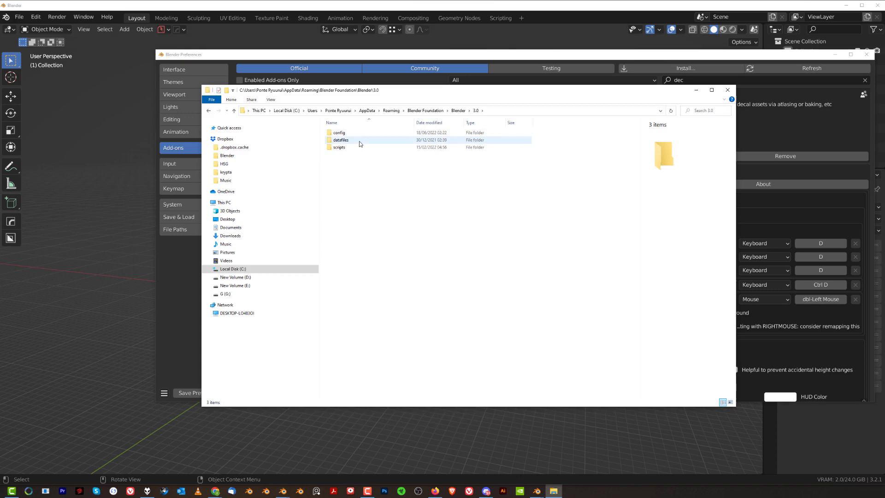
double_click(360, 147)
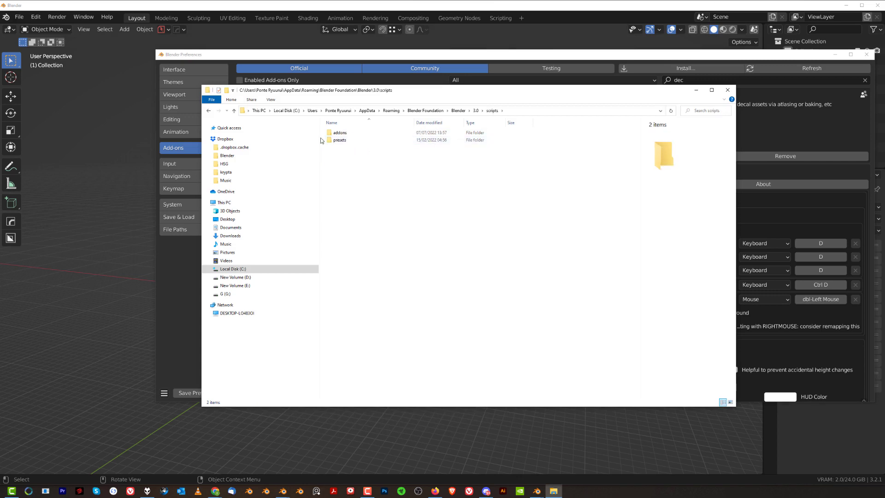
click(208, 111)
click(209, 111)
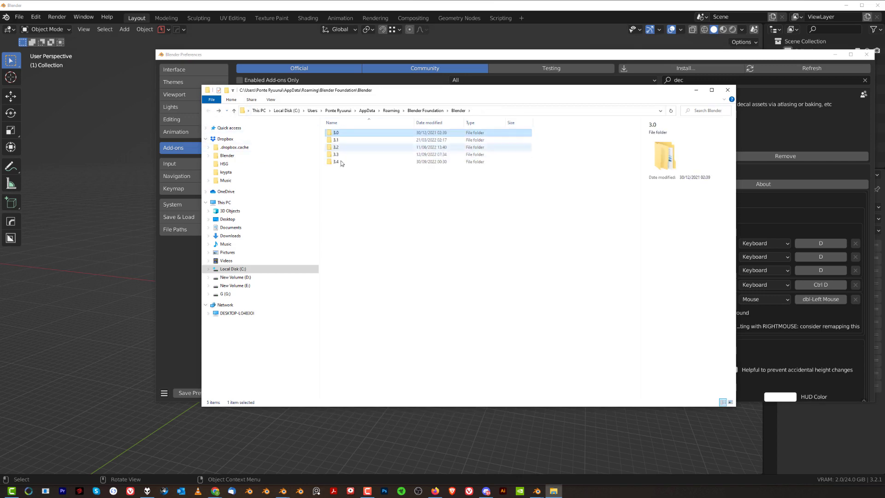
click(728, 90)
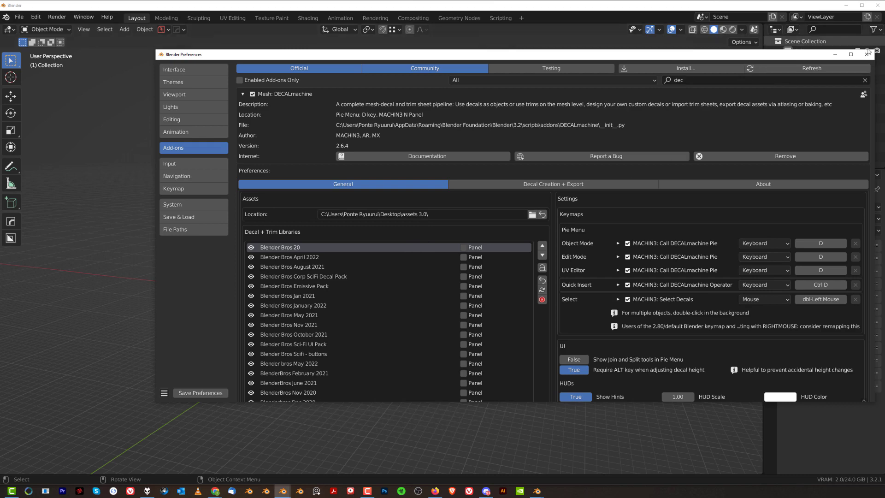
Step: Close the Preferences window after reviewing the DECALmachine 2.6.5 library settings
click(866, 54)
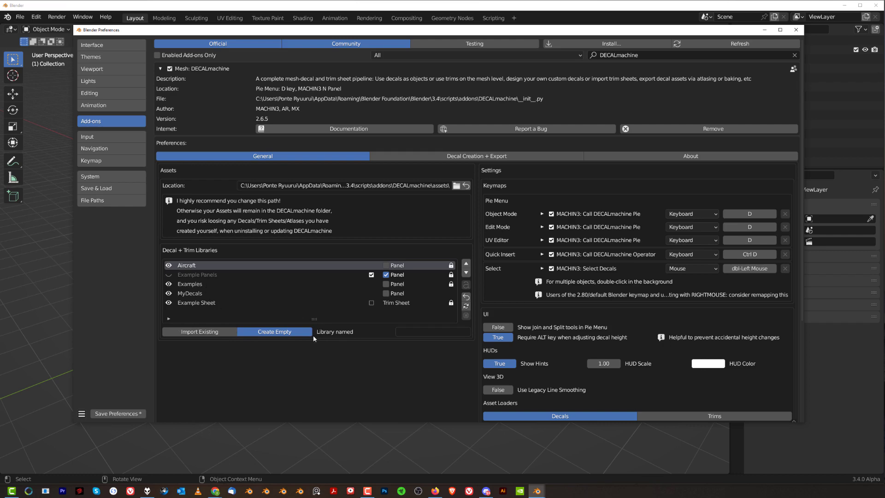
Step: Save the preferences, close the window, and check the DECALmachine pie's libraries
click(118, 414)
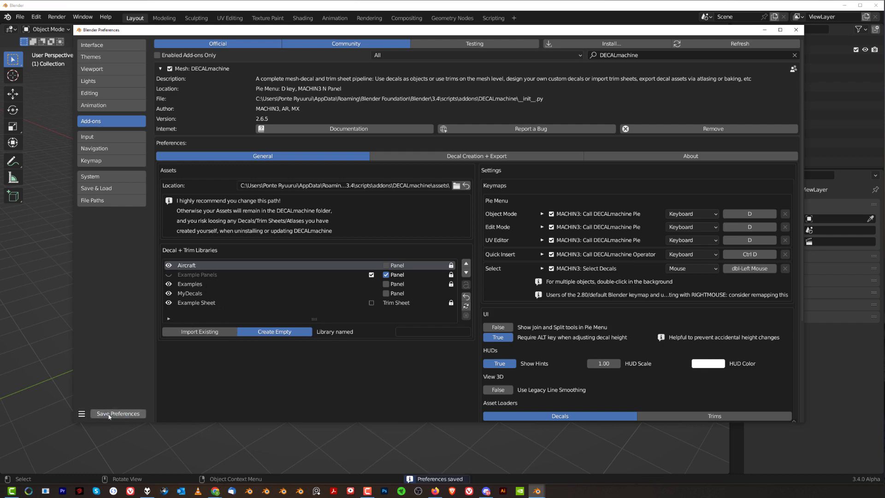
click(797, 30)
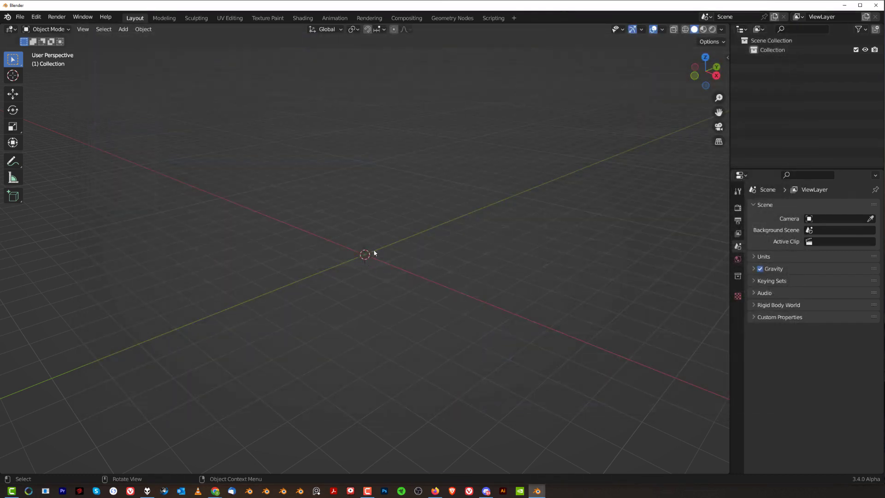
key(d)
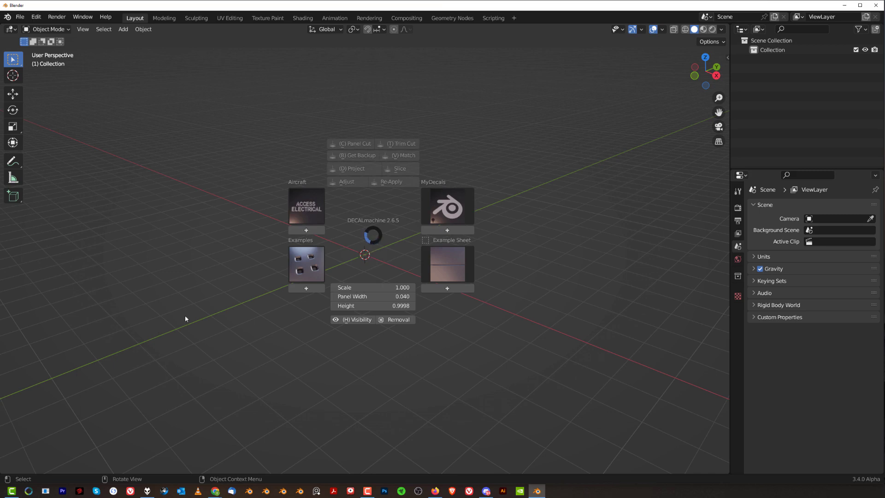
key(Escape)
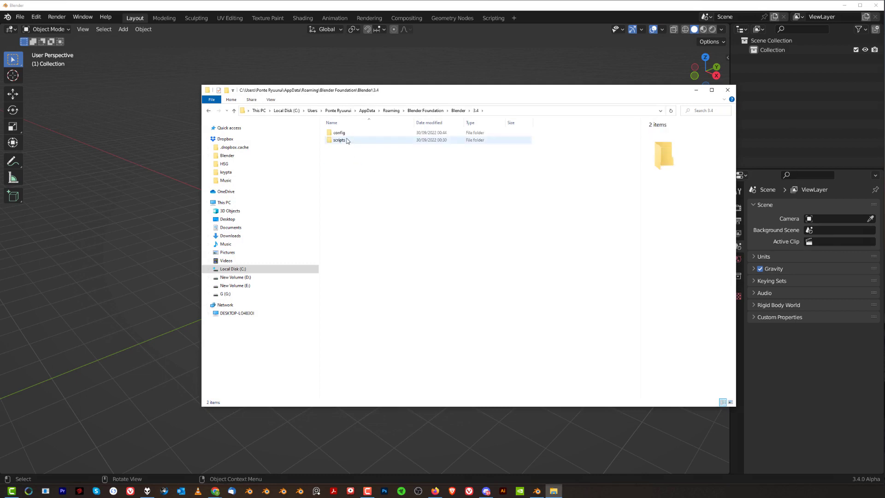
Step: Browse 3.4 scripts > addons > DECALmachine > assets > Decals > Aircraft and scroll its contents
double_click(347, 140)
click(351, 133)
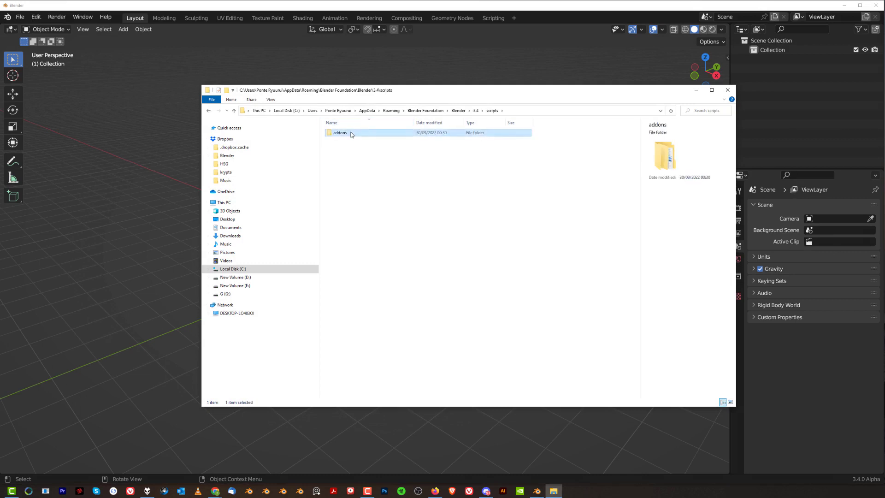
double_click(351, 133)
double_click(352, 134)
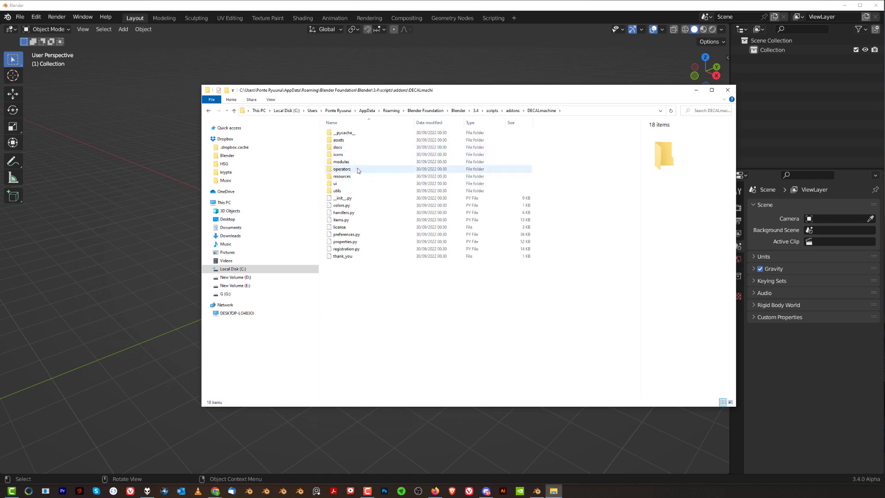
double_click(357, 140)
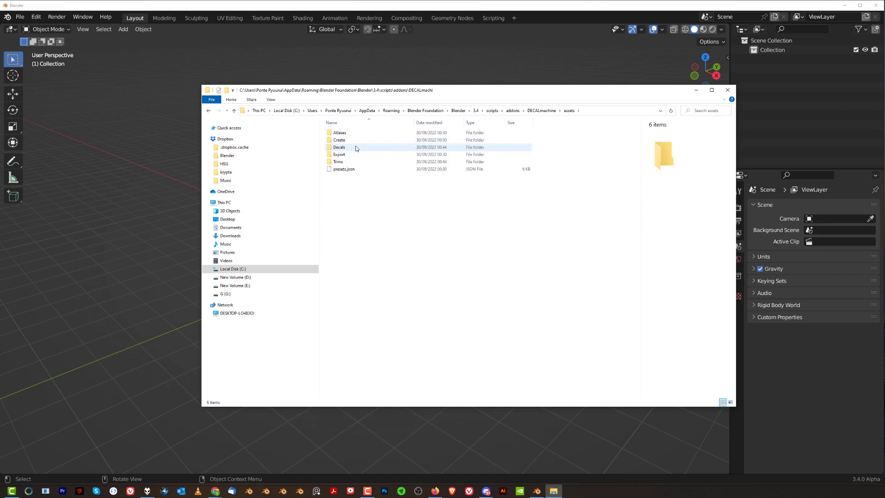
double_click(356, 148)
click(359, 155)
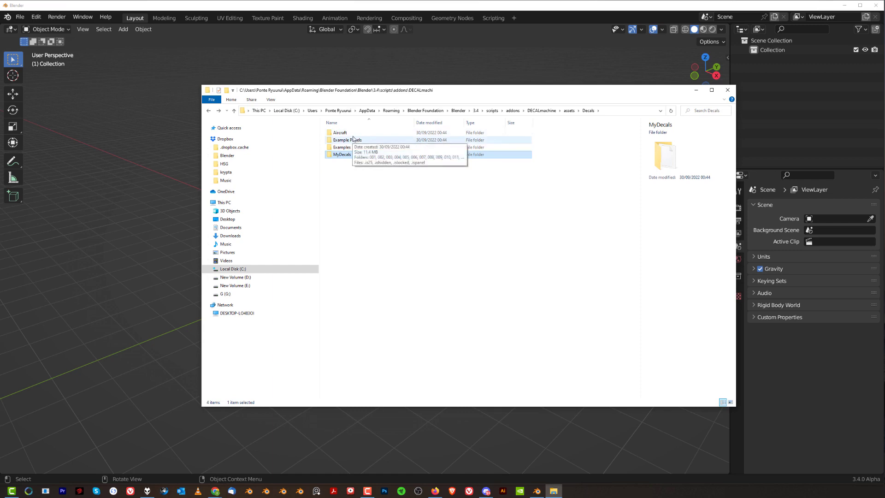
double_click(346, 133)
scroll(364, 207, down, 7)
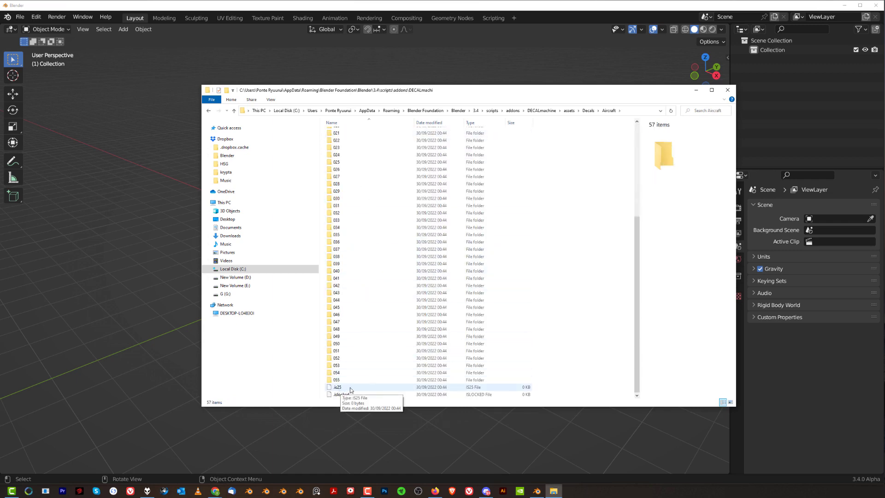
Step: Close the file browser and show DECALmachine's Update Decals & Trim Sheets panel in a widened MACHIN3 sidebar
click(727, 90)
key(n)
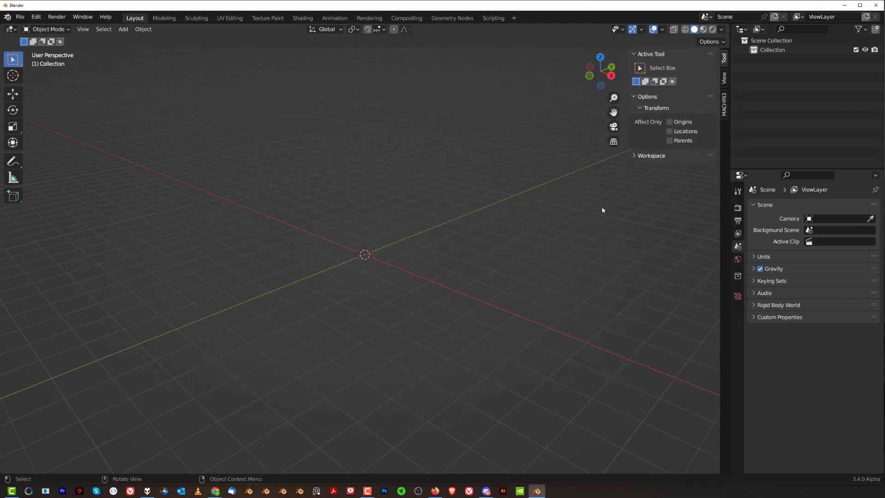
ctrl+scroll(669, 131, down, 2)
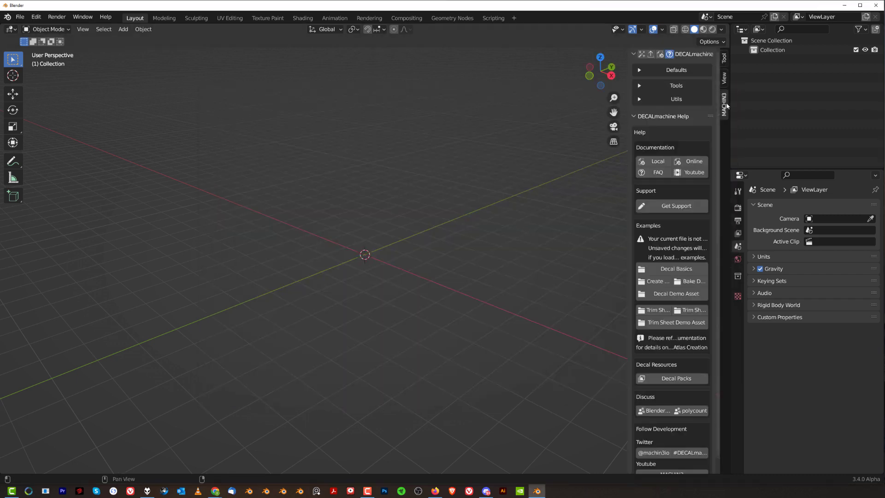
click(661, 54)
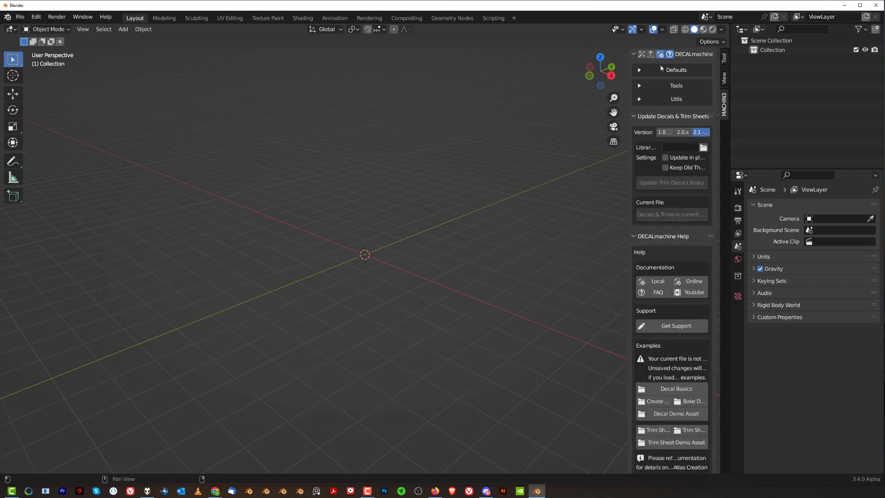
drag(629, 163, 513, 163)
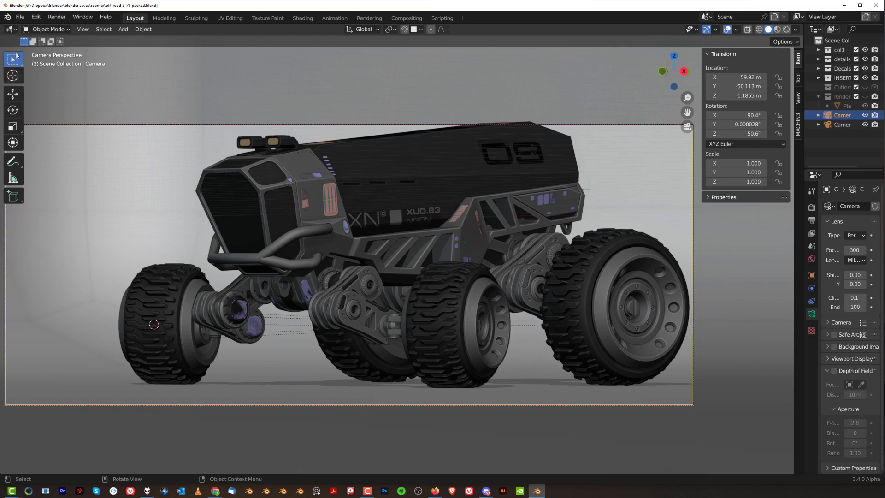
Step: Zoom the camera in, preview in Rendered then Material Preview shading, and select the red background plane
click(21, 17)
click(18, 17)
scroll(576, 134, up, 2)
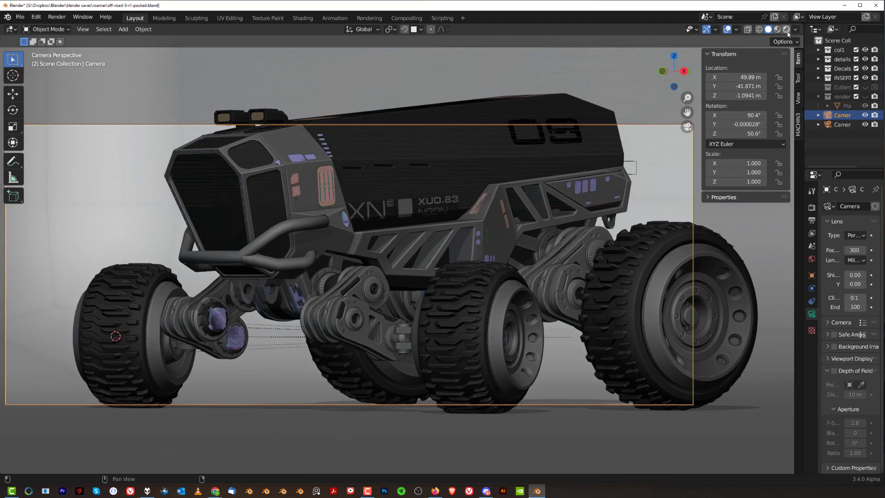
click(786, 29)
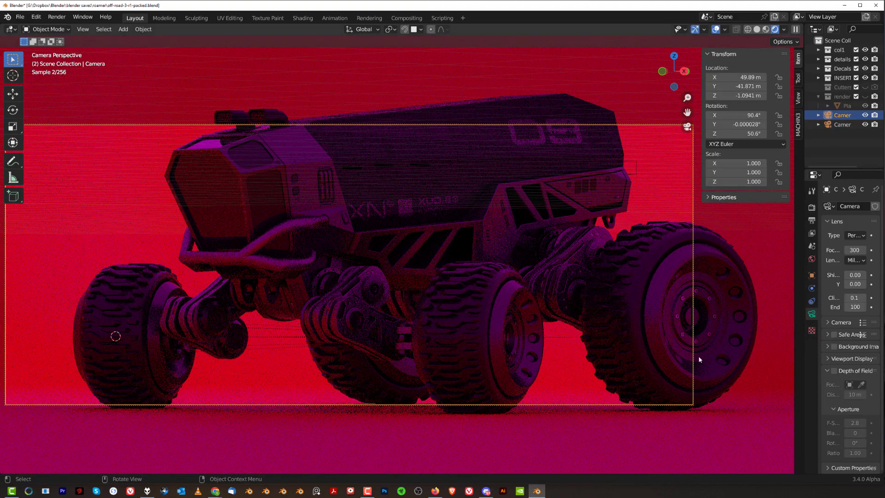
click(766, 29)
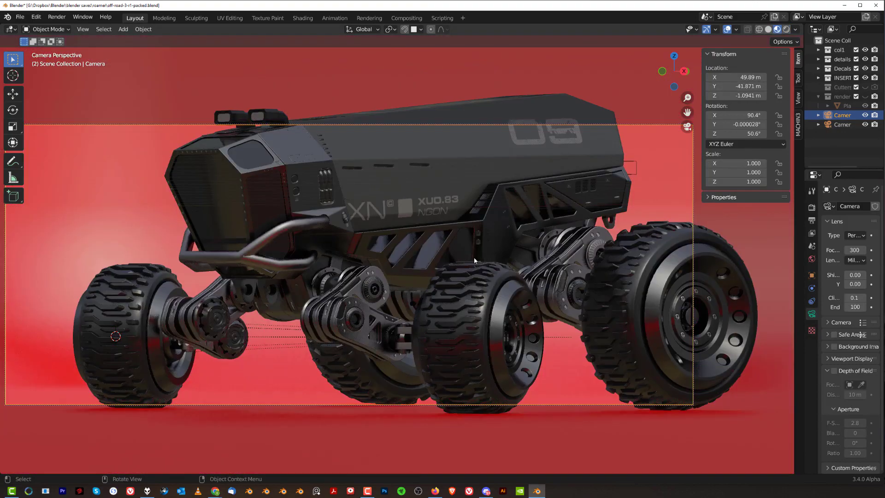
click(637, 213)
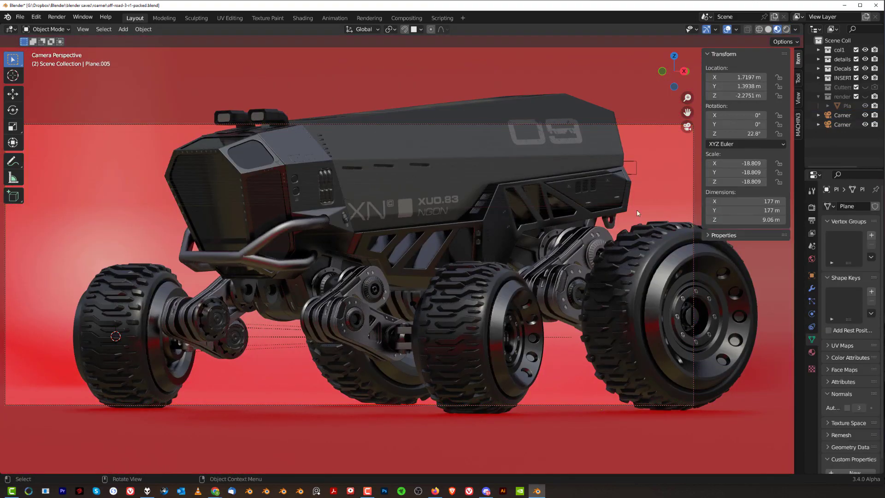
Step: Open off-road-3-r2.blend, choosing Don't Save for the current scene
click(20, 17)
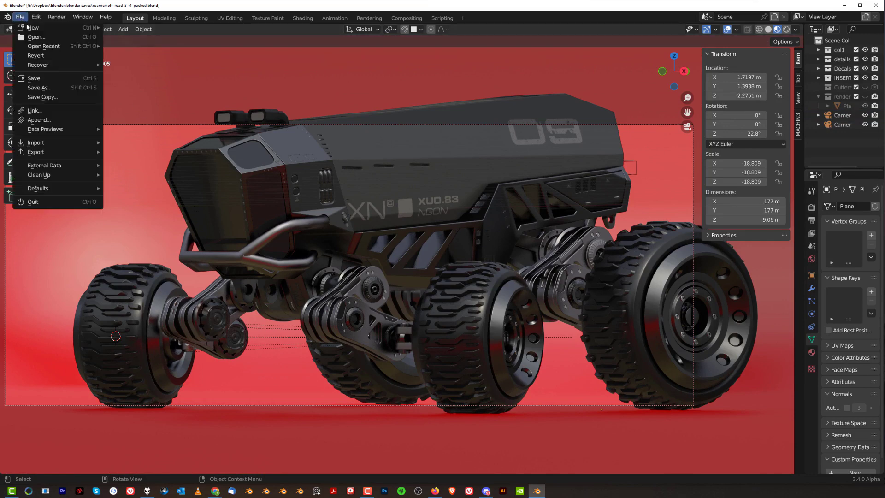
click(30, 36)
click(437, 261)
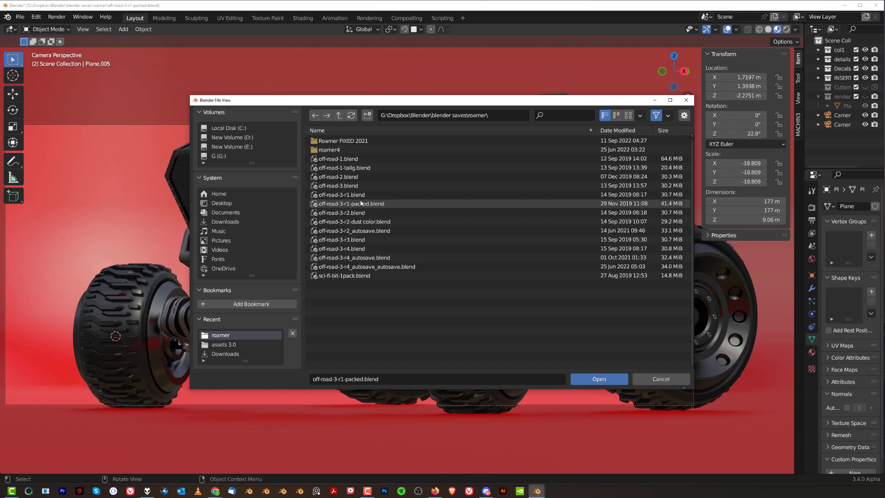
click(686, 100)
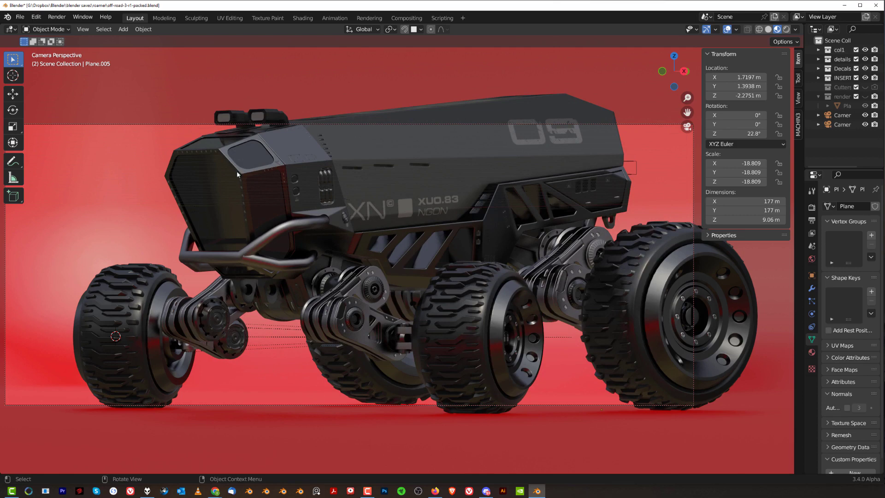
click(20, 16)
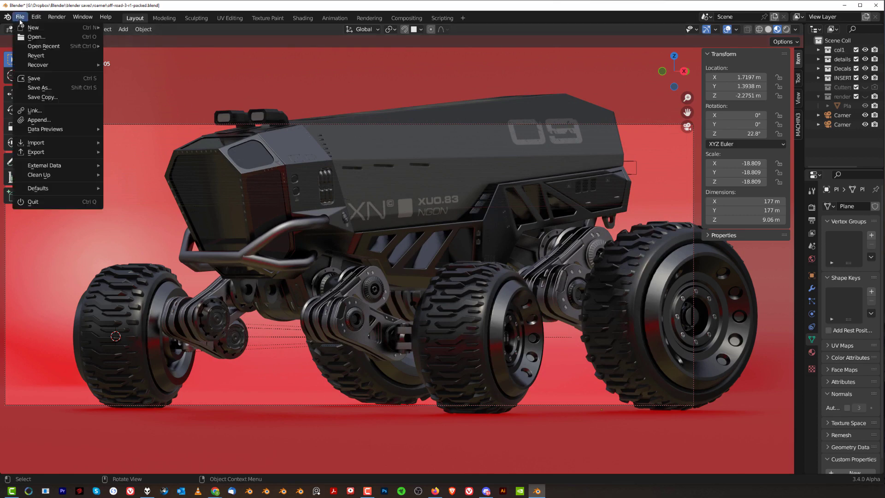
click(33, 40)
click(471, 261)
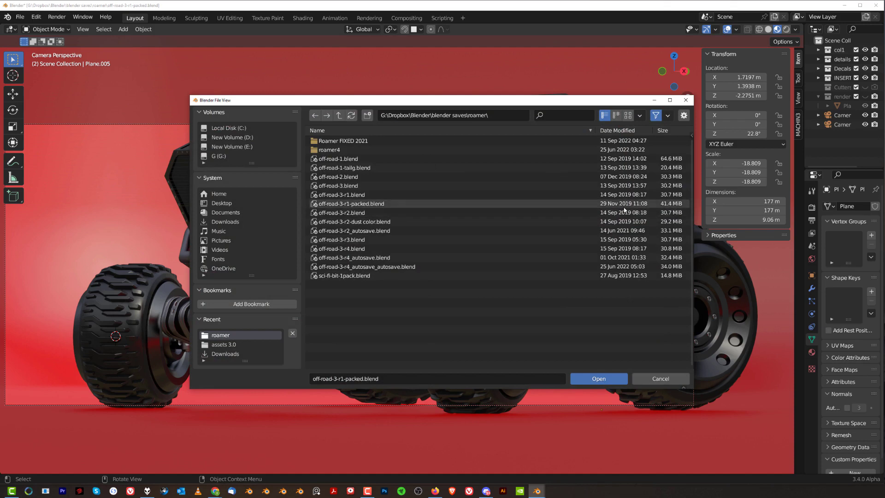
double_click(367, 214)
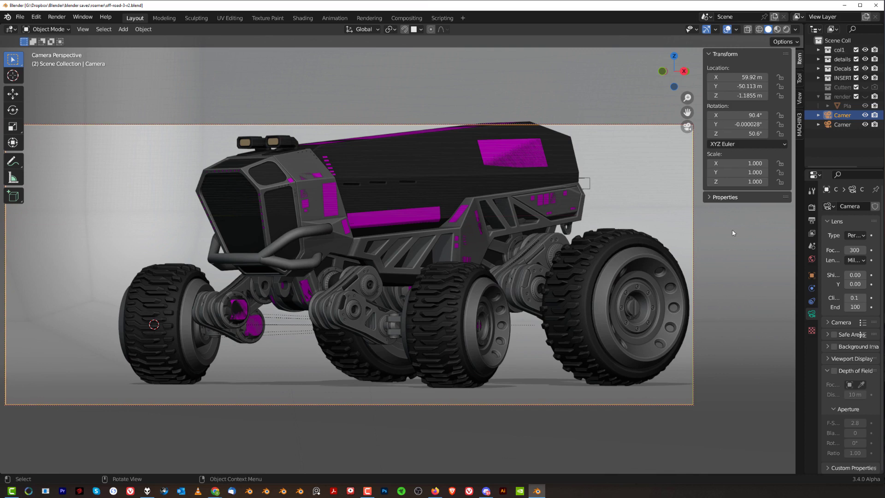
Step: Widen the MACHIN3 sidebar and open DECALmachine's Update Decals & Trim Sheets tools
click(799, 131)
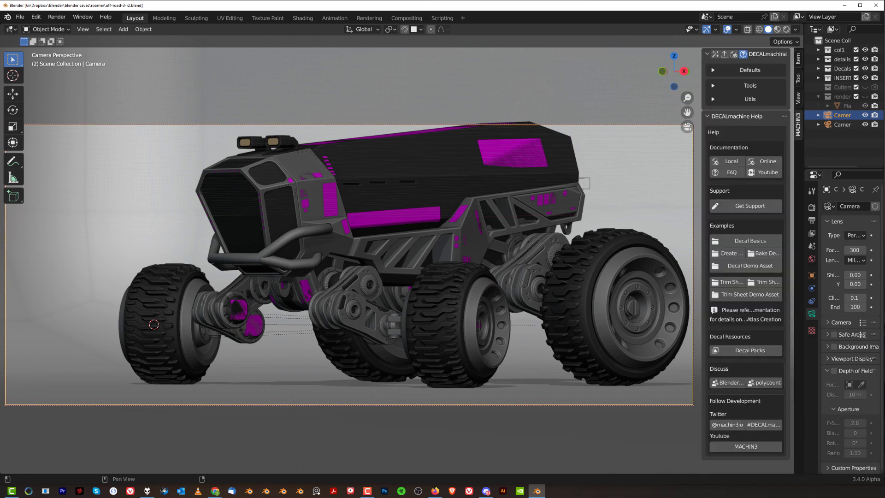
drag(701, 126, 564, 126)
click(595, 54)
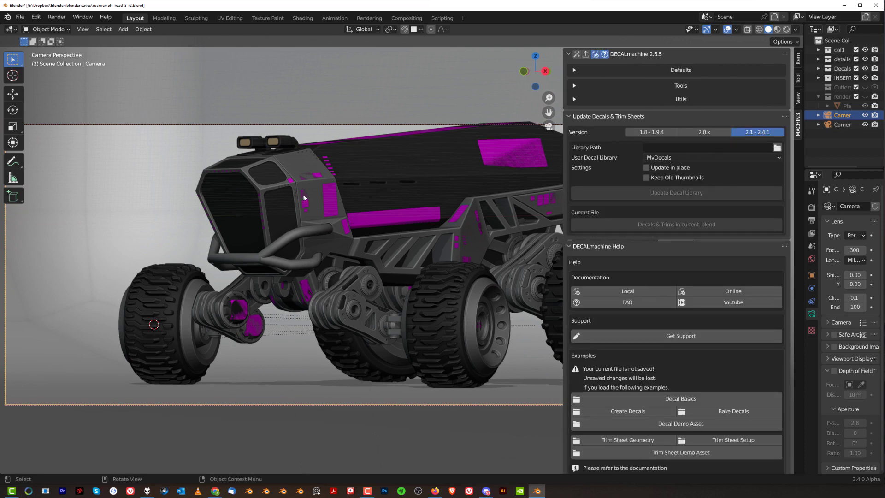
Step: Set version 1.8 - 1.9.4, update decals in the current .blend, and check them in Material Preview
click(698, 134)
click(656, 132)
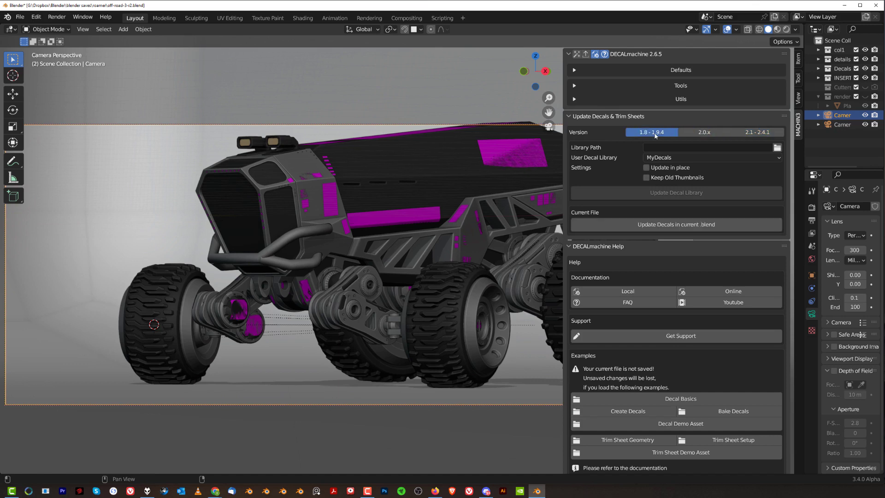
click(680, 226)
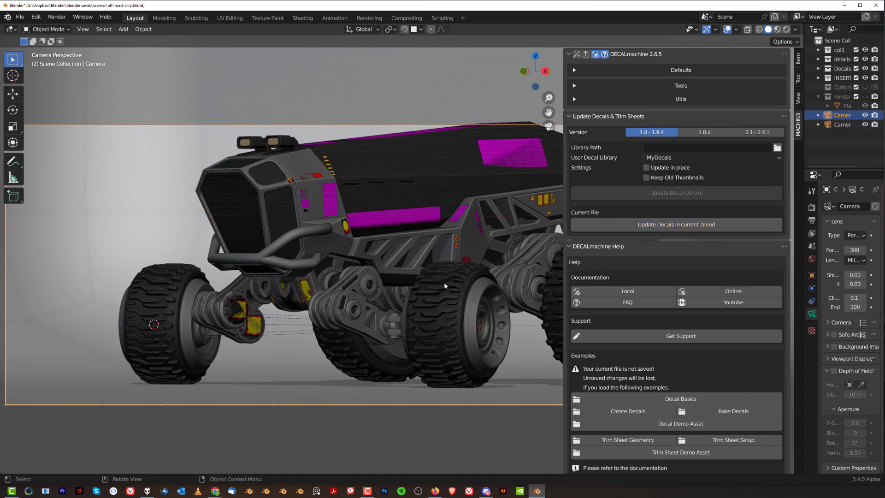
click(777, 29)
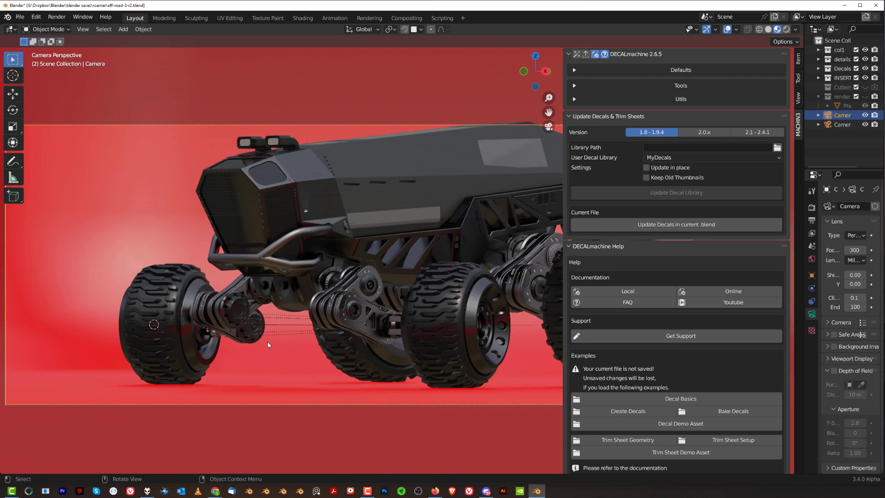
scroll(383, 234, up, 3)
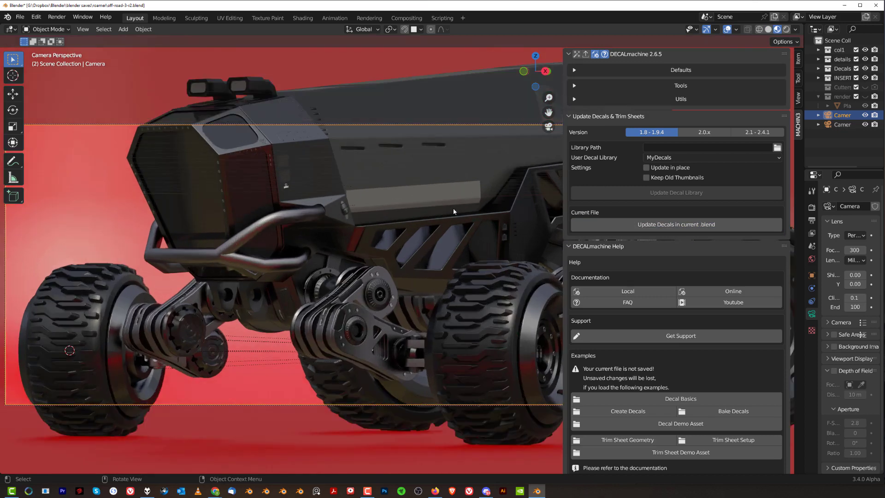
scroll(435, 194, down, 3)
click(405, 219)
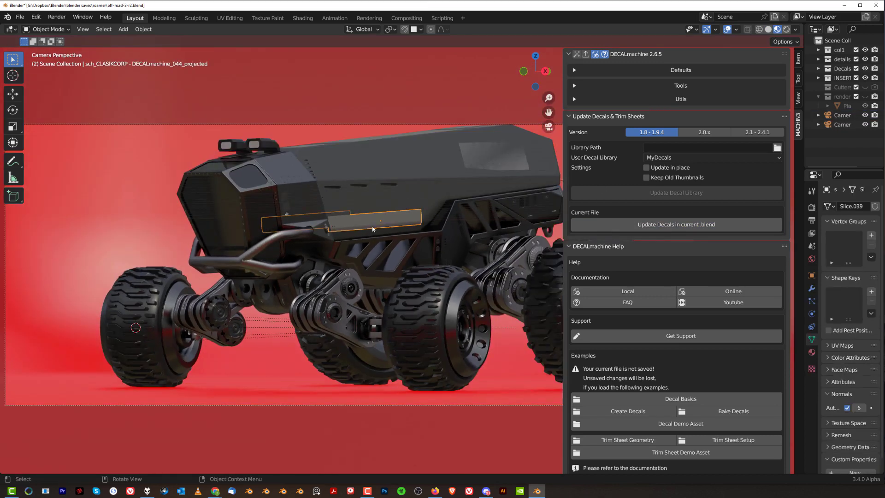
shift+click(500, 164)
click(500, 165)
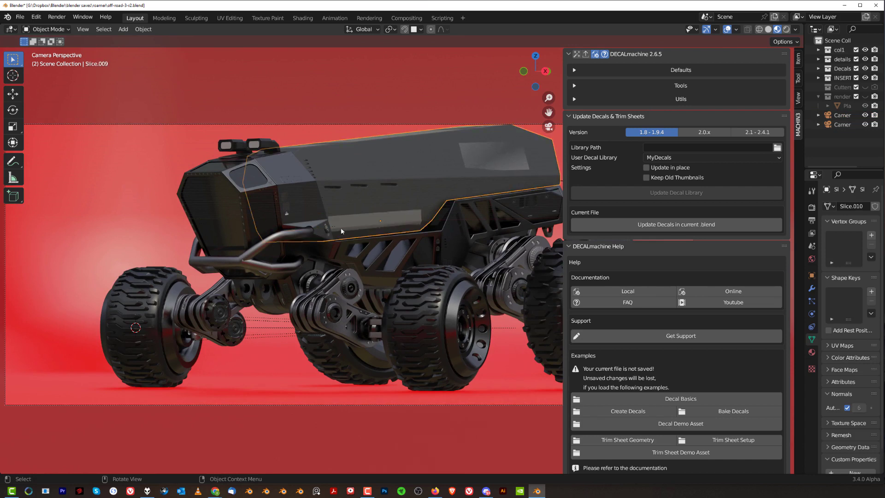
click(387, 224)
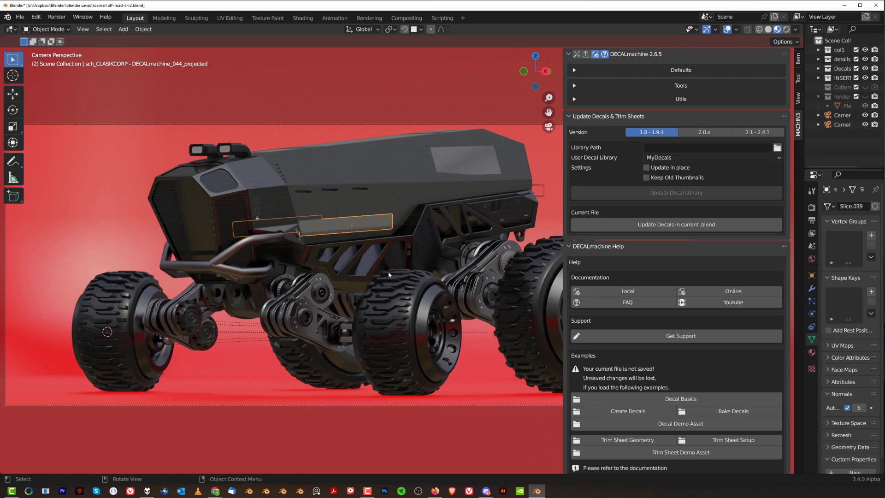
scroll(388, 274, down, 2)
scroll(388, 270, down, 4)
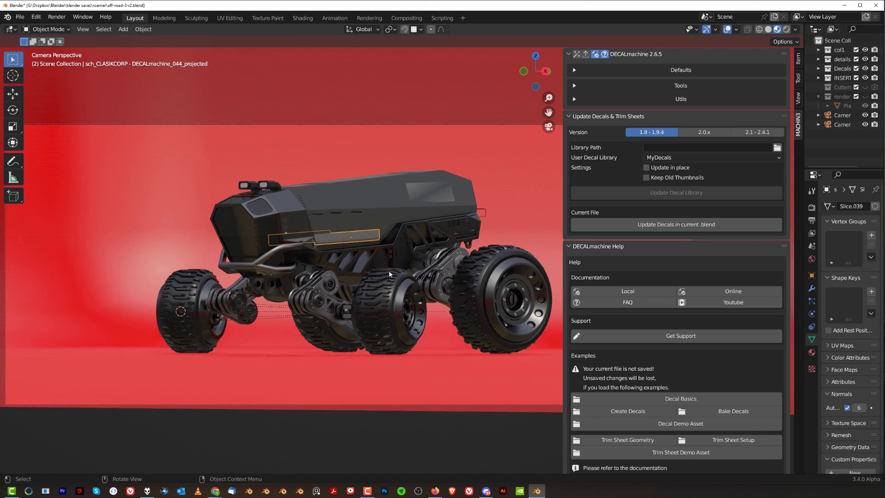
scroll(377, 242, up, 3)
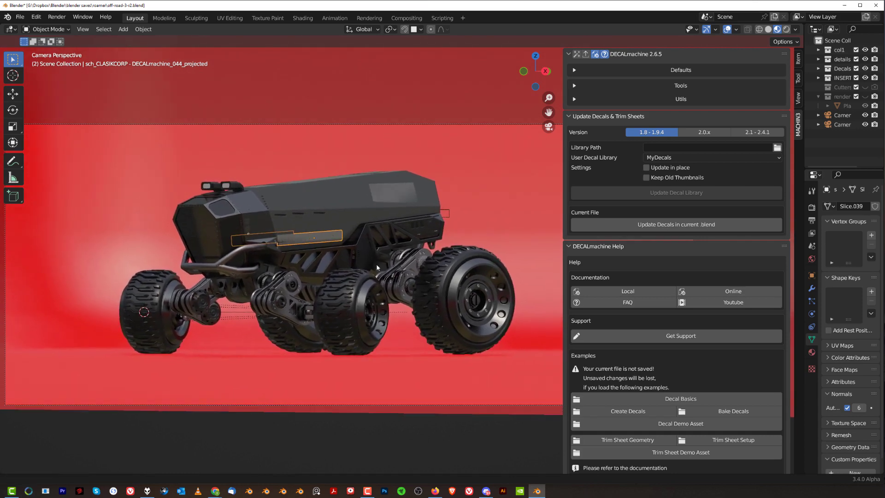
shift+middle_drag(380, 272, 362, 266)
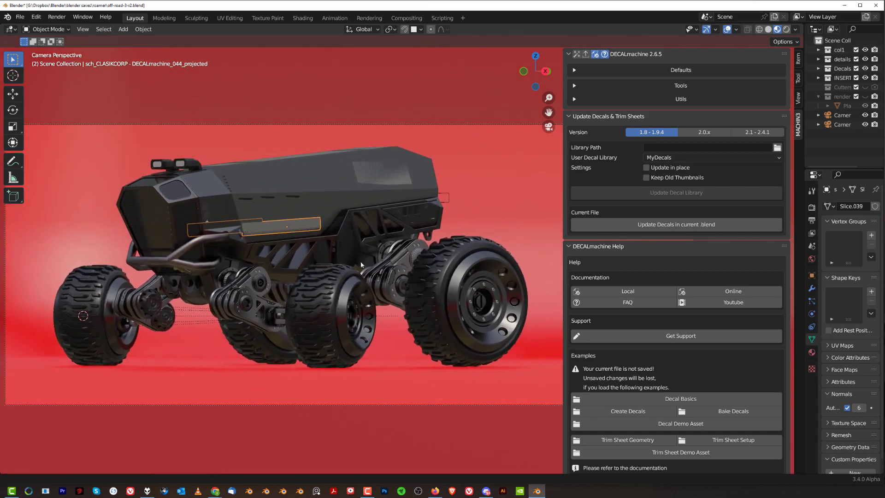
click(372, 260)
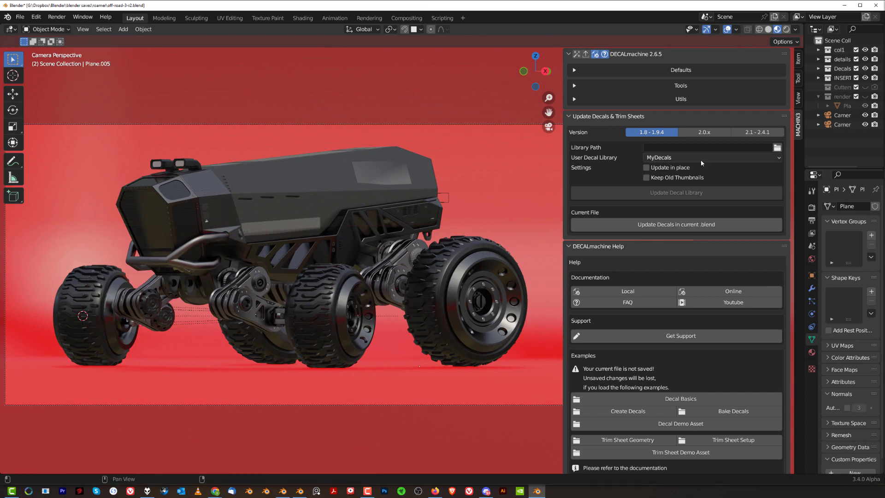
click(696, 158)
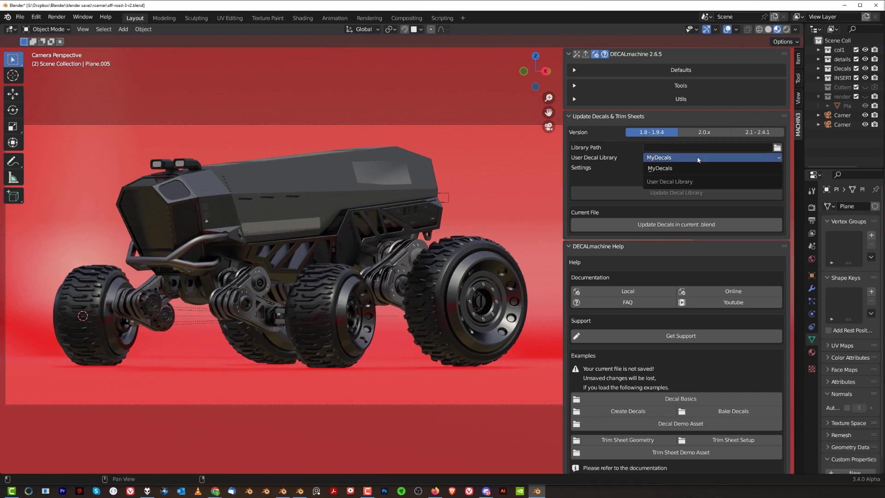
click(695, 165)
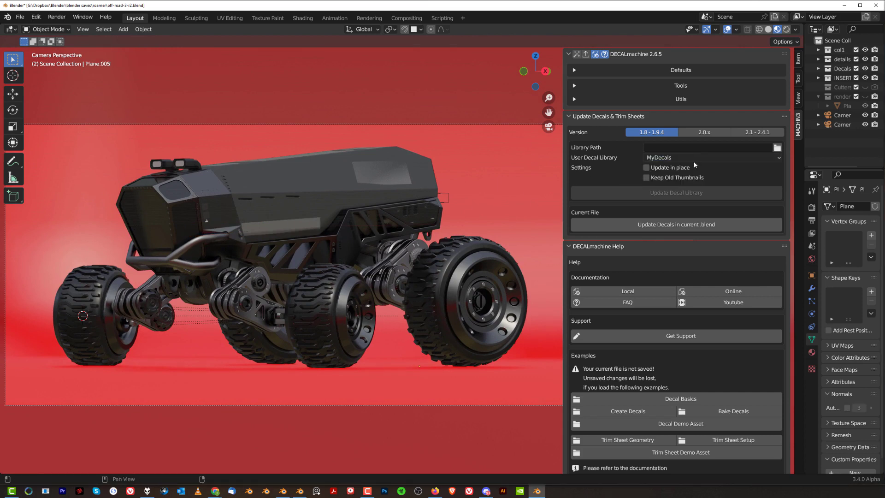
click(645, 156)
click(664, 158)
Step: Open Preferences, enlarge the window to review DECALmachine's assets location and decal libraries, then close it
click(57, 17)
click(35, 17)
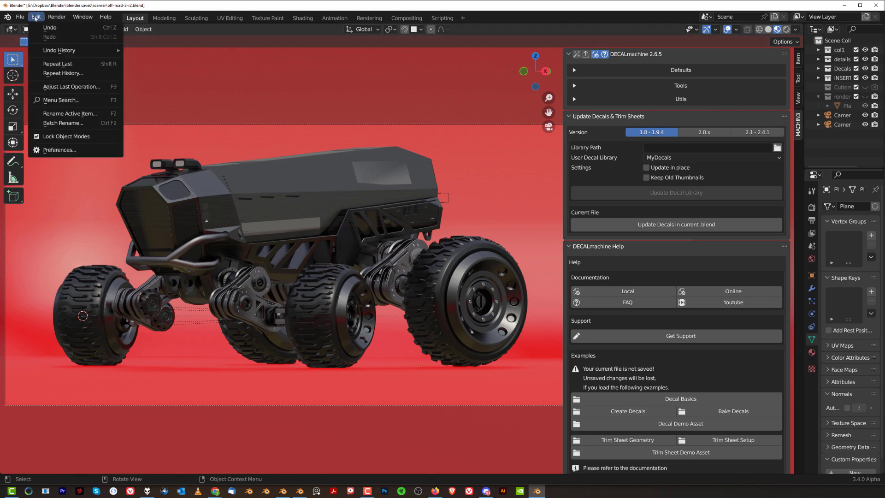
click(59, 150)
drag(139, 29, 338, 57)
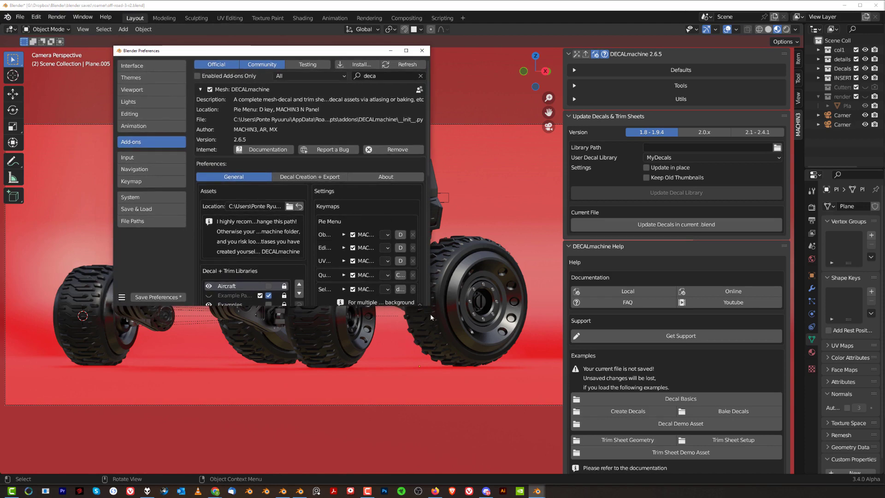
drag(427, 305, 767, 371)
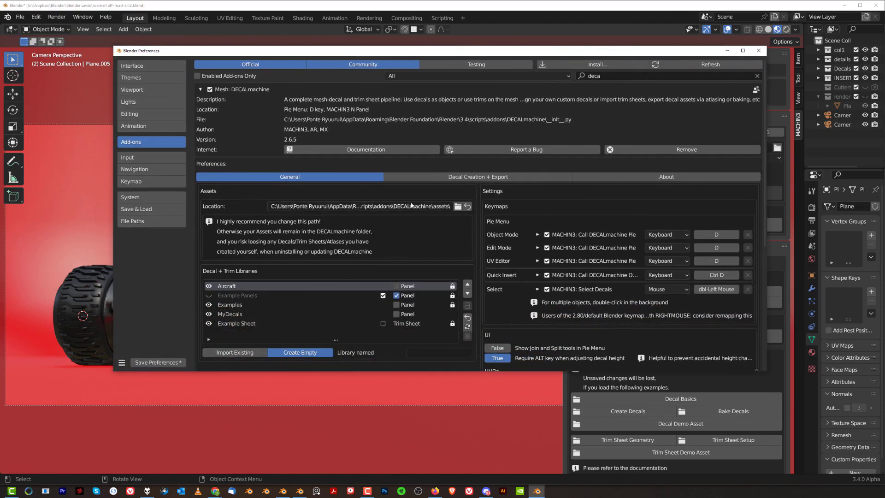
click(759, 50)
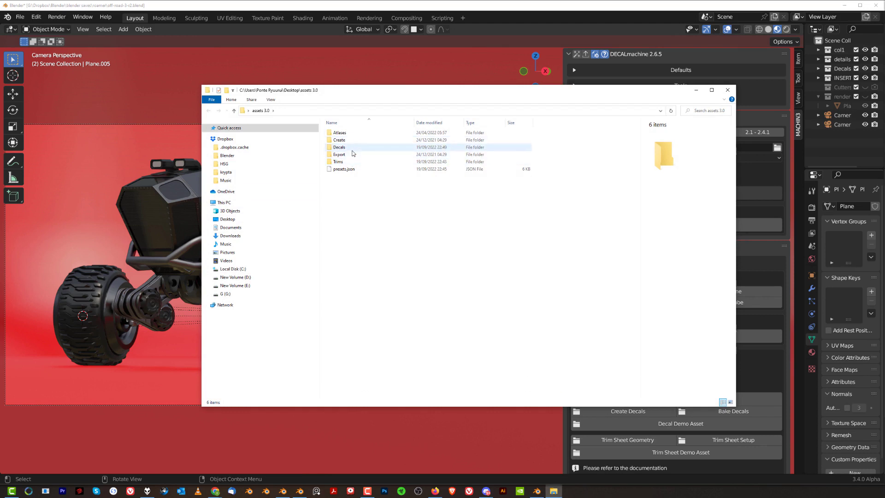
Step: Browse the Decals folder, then Trims > BB trim 1 orig, and close File Explorer
double_click(353, 148)
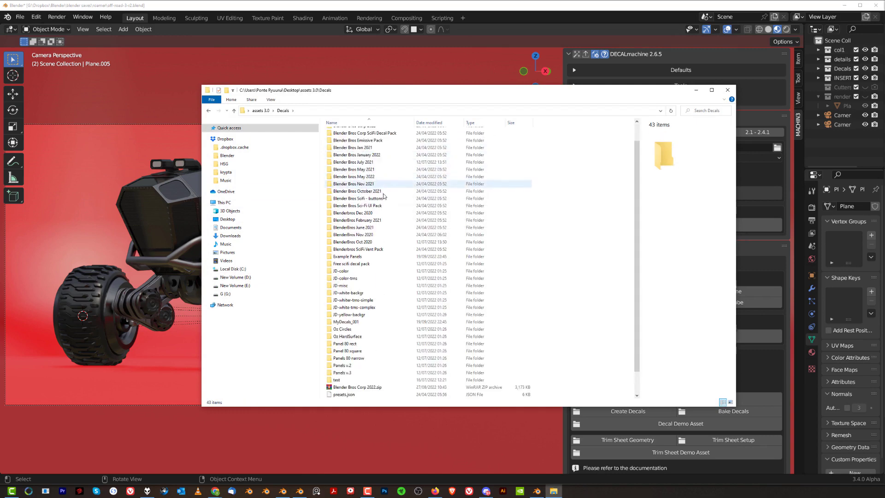
click(208, 111)
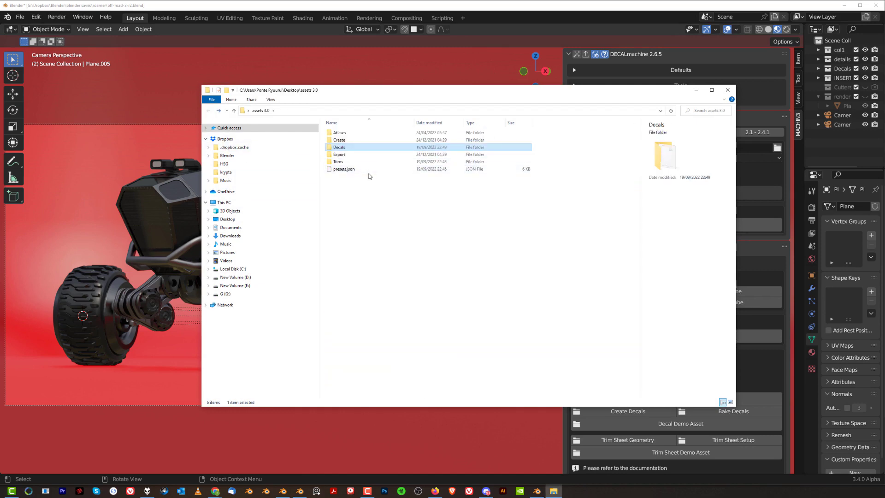
double_click(362, 163)
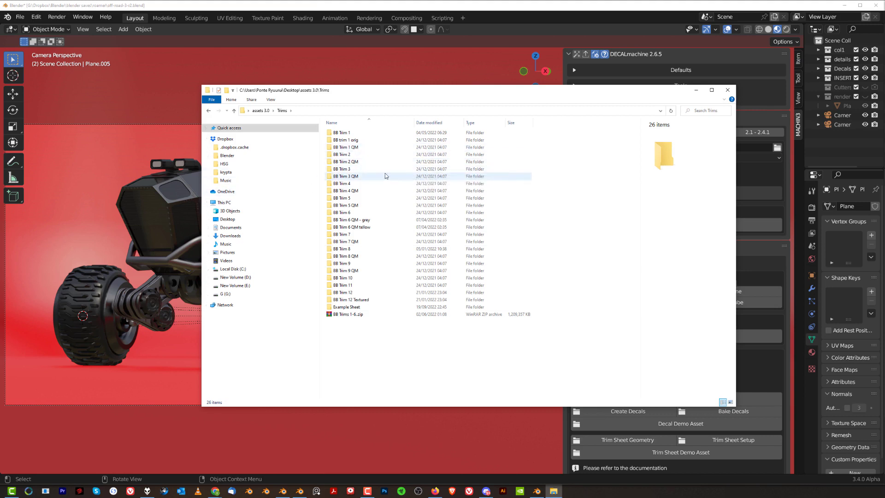
double_click(346, 140)
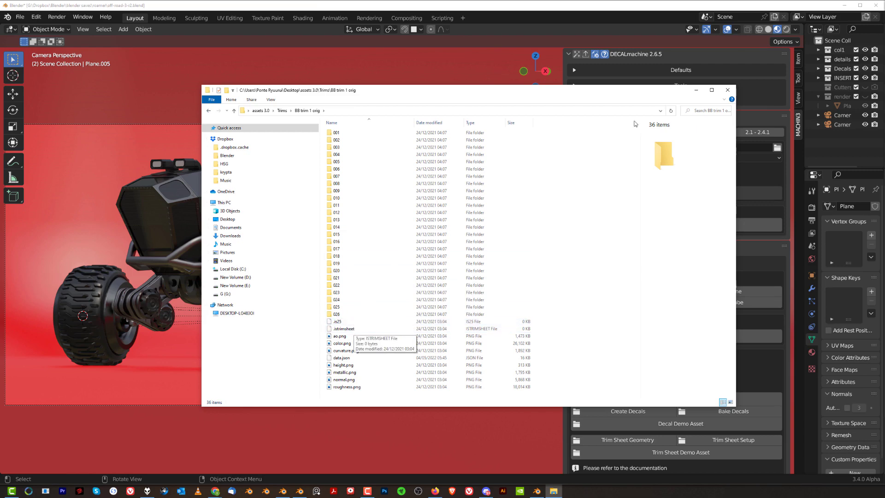
click(728, 91)
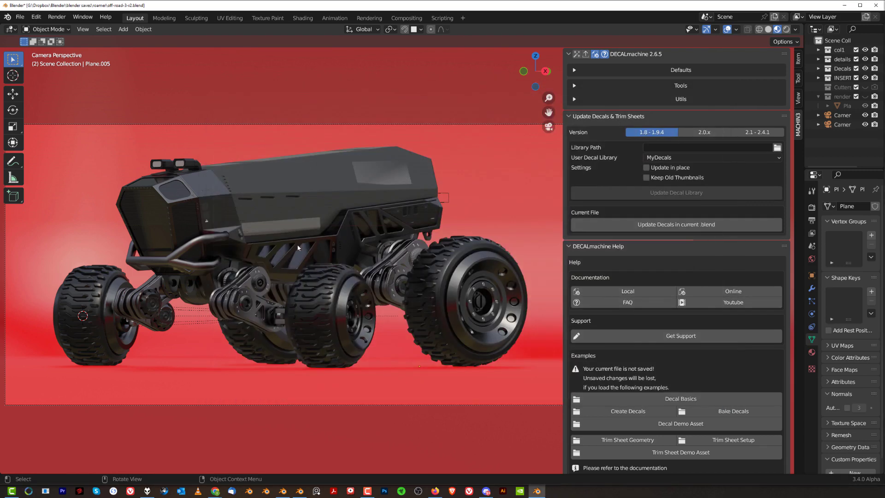